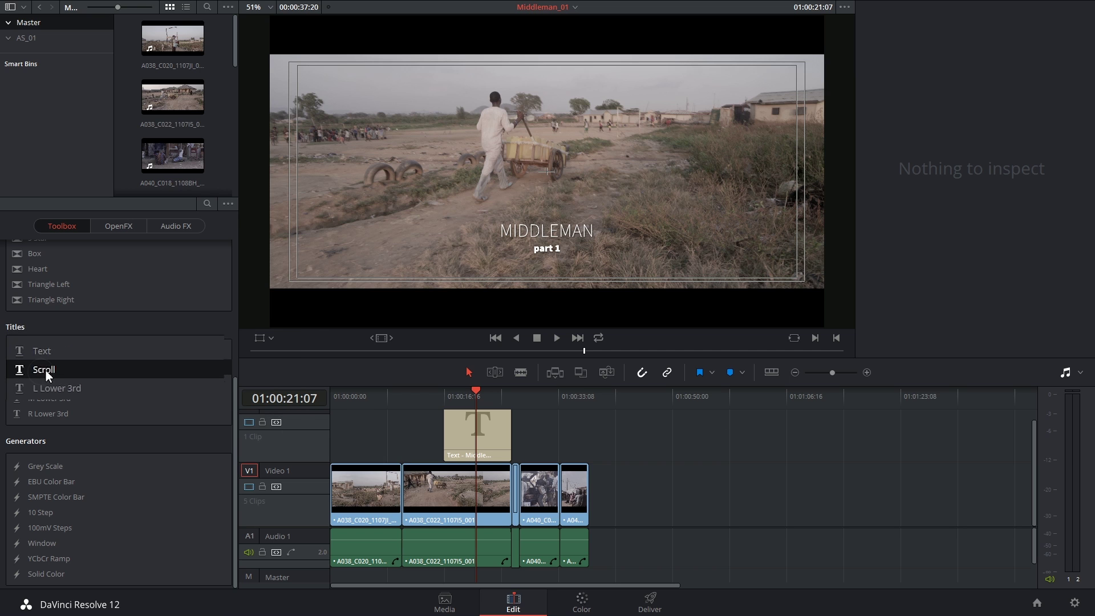
# - Place a Scroll title after the last V1 clip, preview it, and select it for the Inspector
pyautogui.moveTo(39, 368); pyautogui.dragTo(597, 474)
pyautogui.click(601, 402)
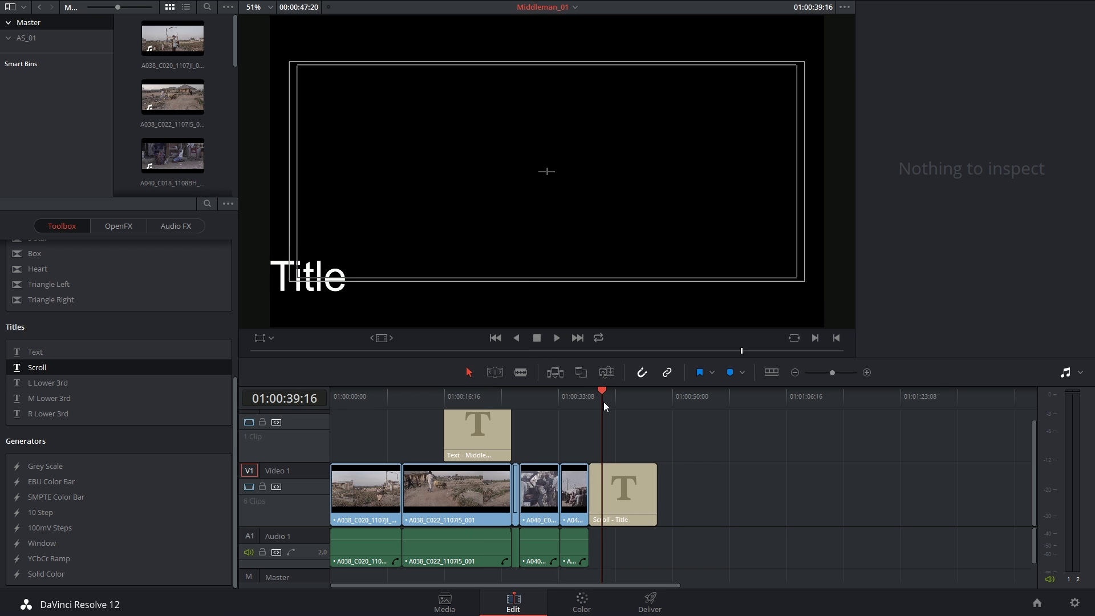
pyautogui.press('space')
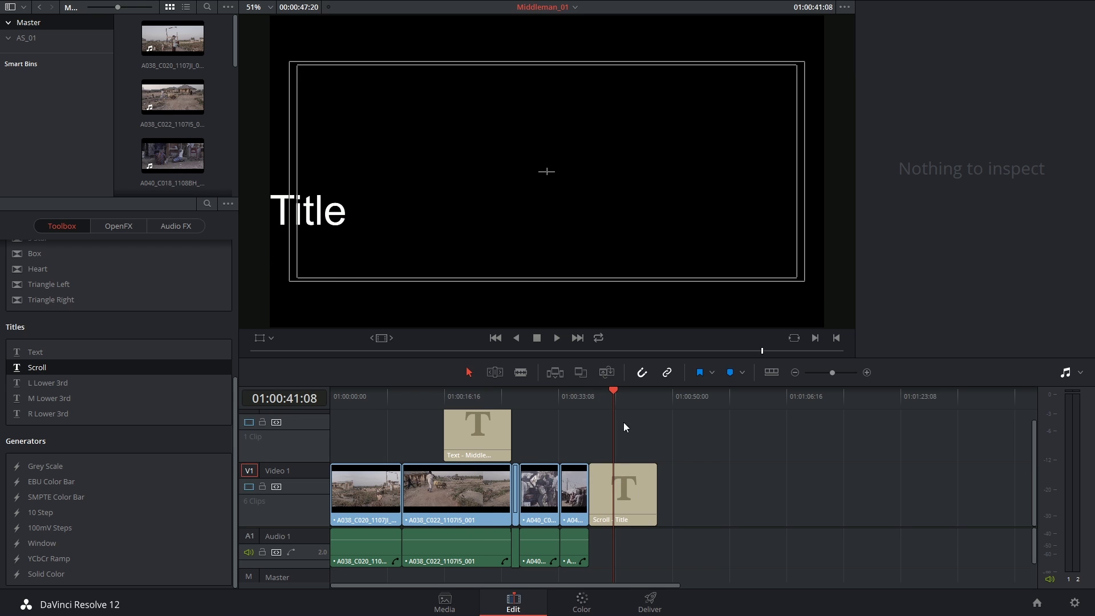
pyautogui.click(608, 409)
pyautogui.moveTo(608, 409)
pyautogui.mouseDown()
pyautogui.moveTo(598, 413)
pyautogui.moveTo(640, 413)
pyautogui.moveTo(621, 420)
pyautogui.mouseUp()
pyautogui.click(637, 500)
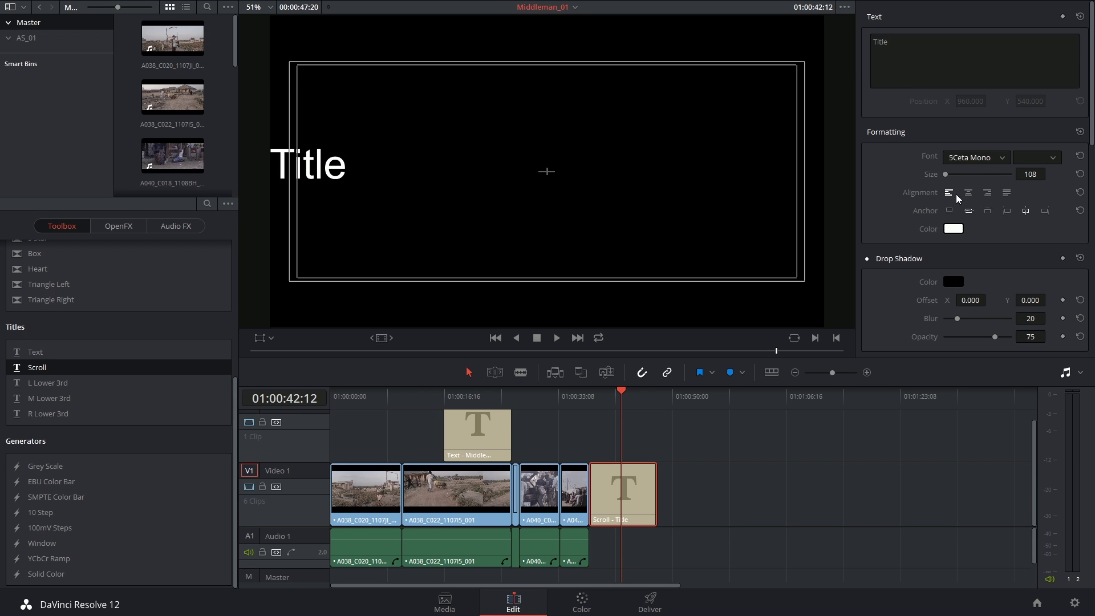
pyautogui.scroll(-3, 1092, 113)
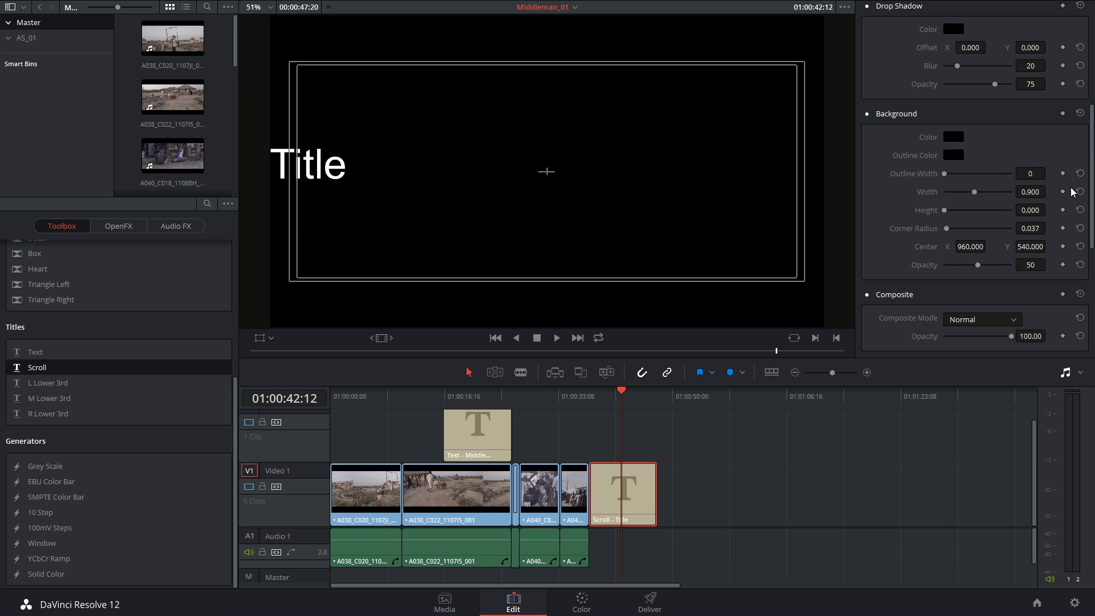
pyautogui.moveTo(944, 210); pyautogui.dragTo(976, 210)
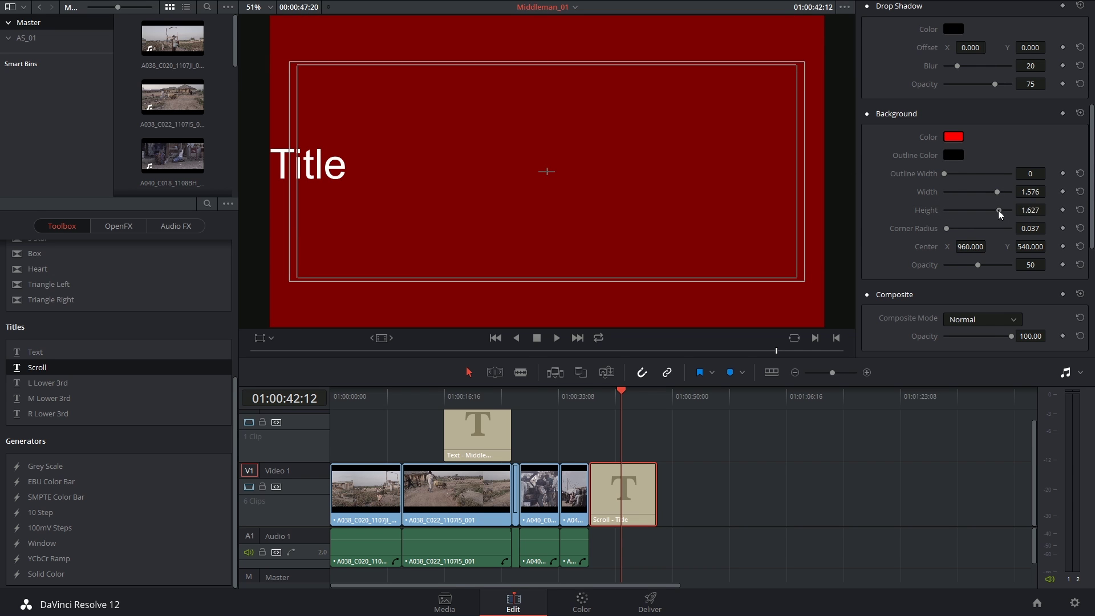
pyautogui.scroll(-5, 876, 183)
pyautogui.scroll(10, 881, 220)
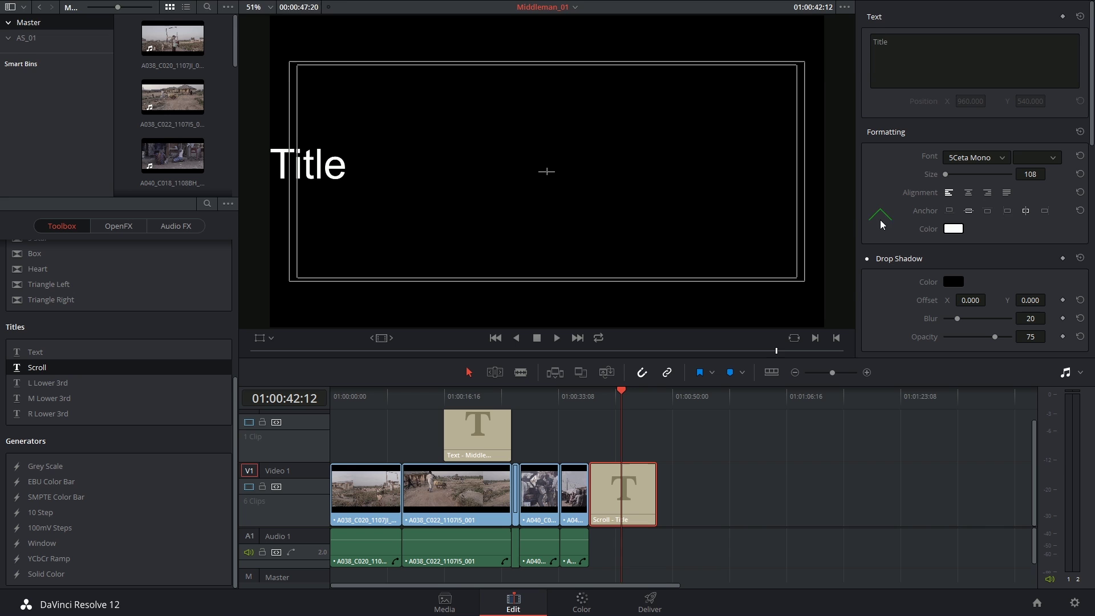
# - Replace 'Title' with the centre-aligned roles list, Director through Best Boy
pyautogui.click(891, 39)
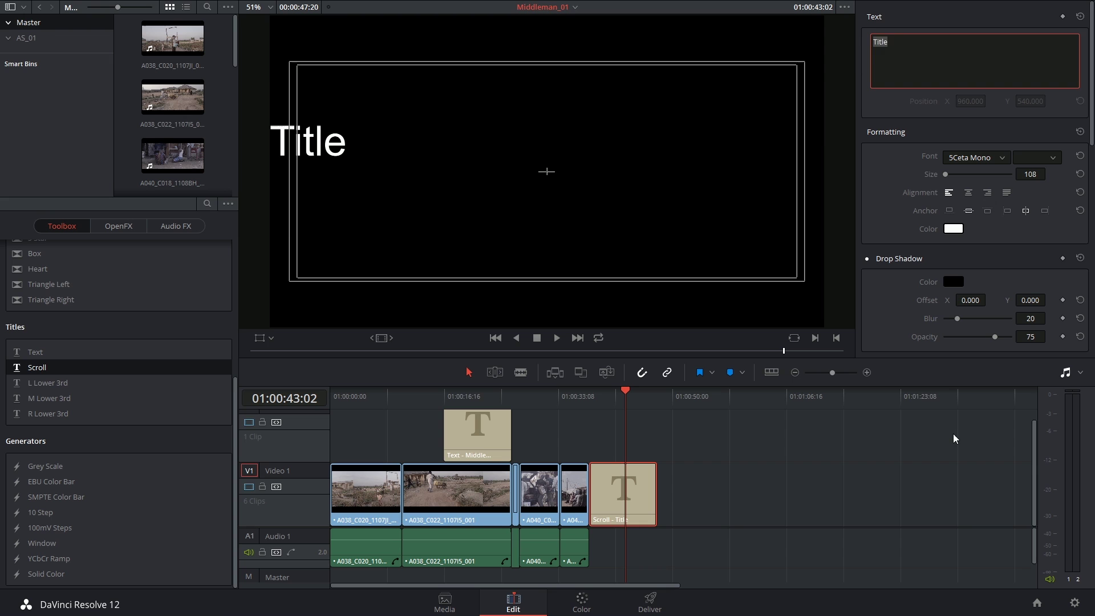
pyautogui.write('Director Producer Executive Producer Writer Editor Colourist Gaffer Key Grip Best ')
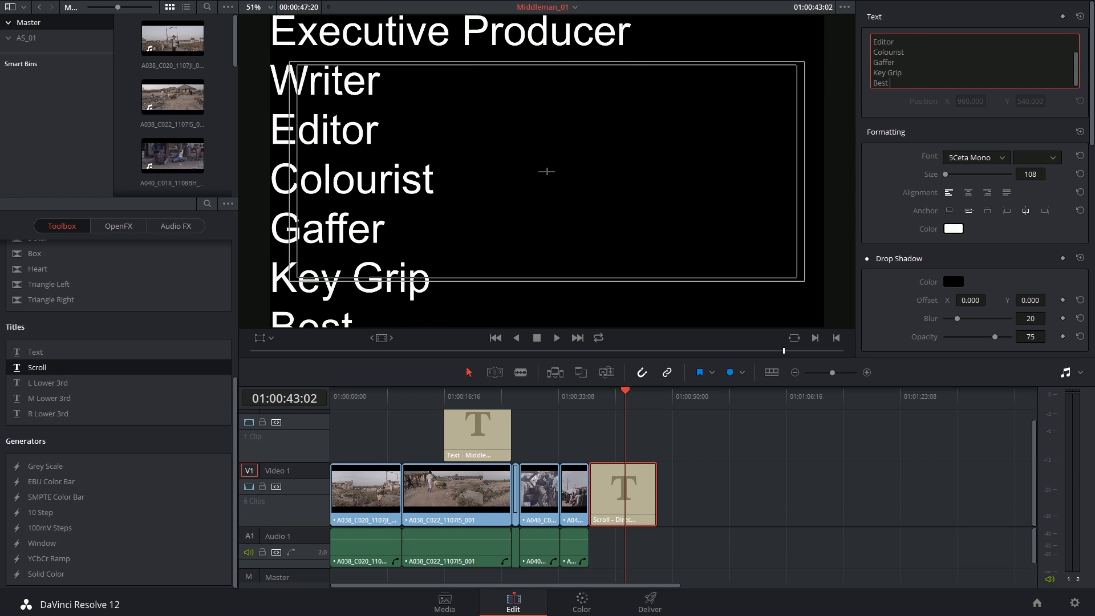
pyautogui.write('Boy')
pyautogui.click(968, 193)
# - Zoom in on the timeline and play the scrolling credits from their start
pyautogui.moveTo(625, 394); pyautogui.dragTo(587, 405)
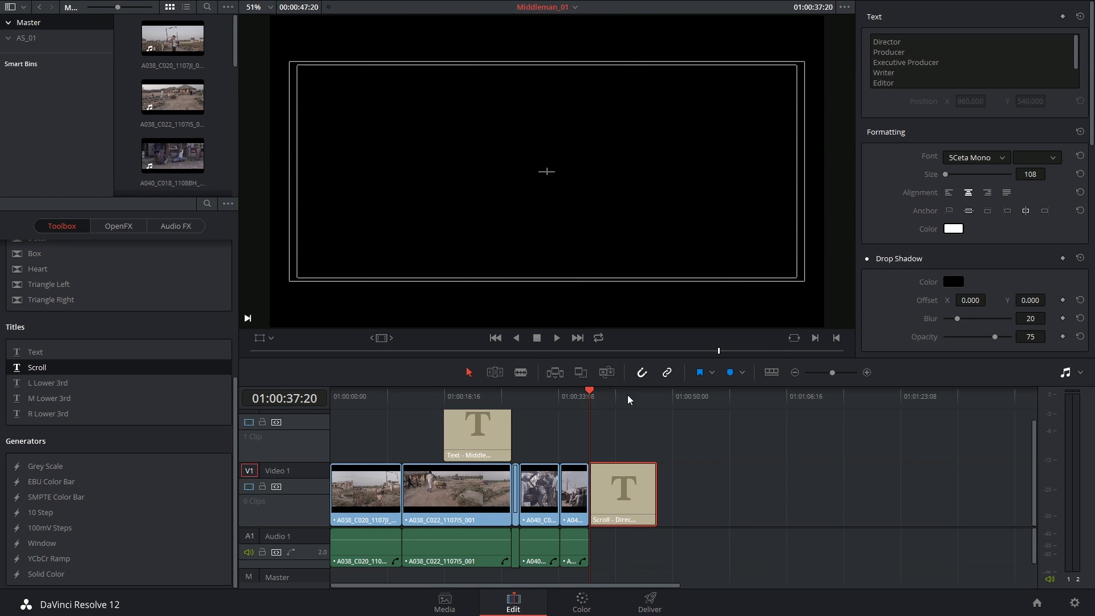
pyautogui.hotkey('ctrl', '=')
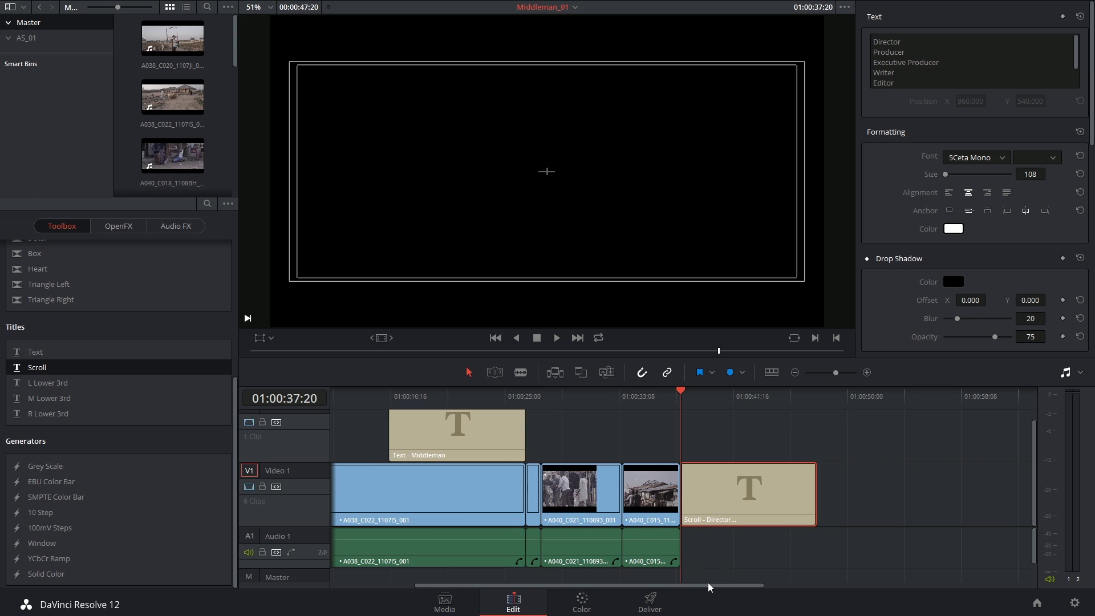
pyautogui.moveTo(707, 582); pyautogui.dragTo(813, 573)
pyautogui.press('space')
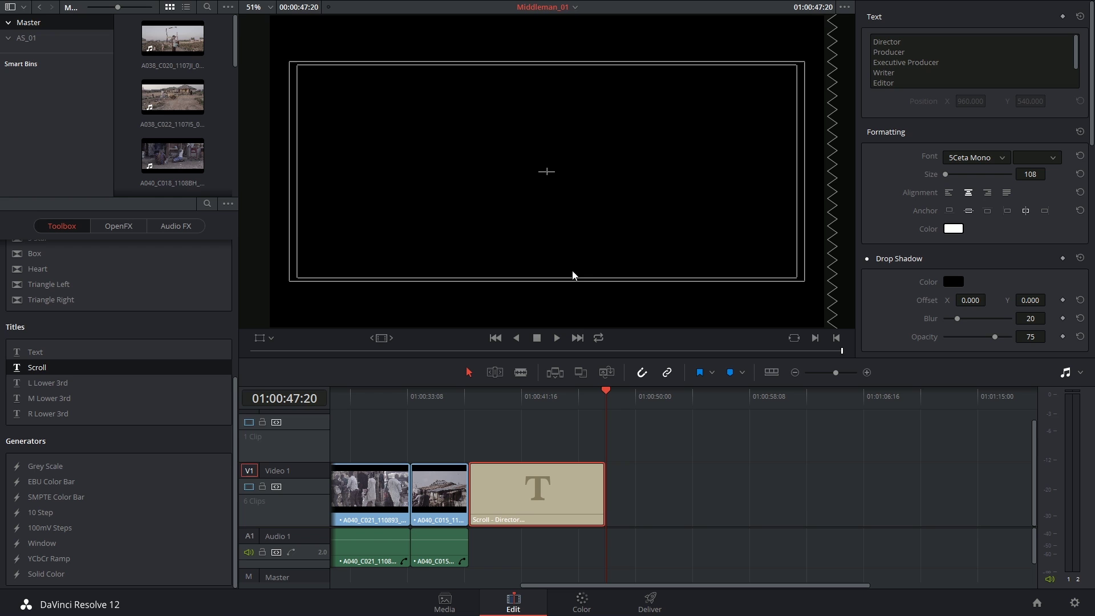
pyautogui.click(535, 399)
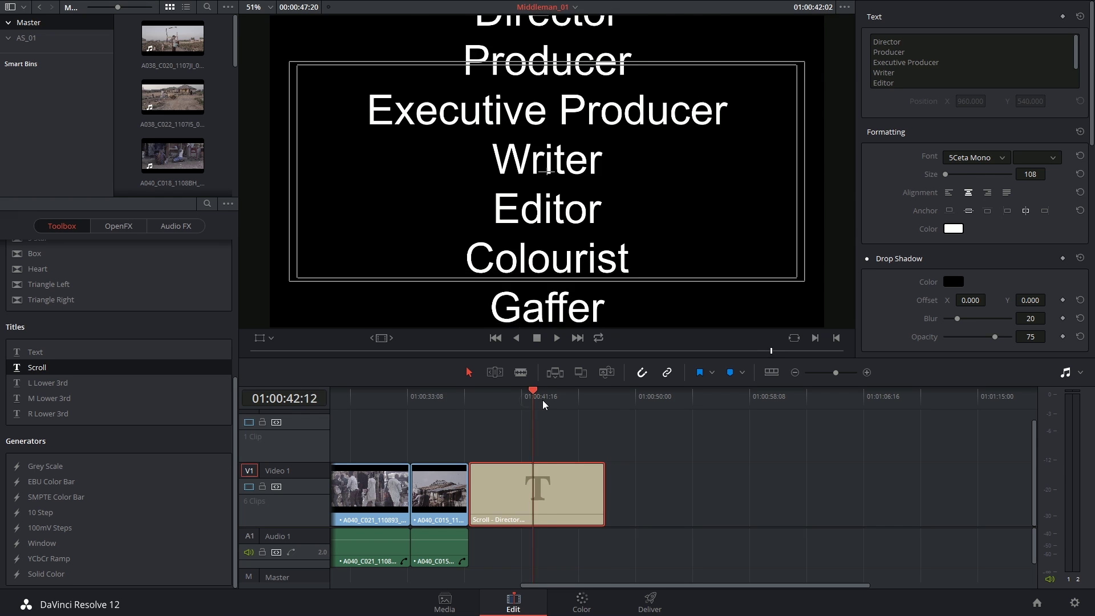
# - Drag the Scroll credits clip's end about 9 seconds longer on V1 and preview the roll
pyautogui.press('space')
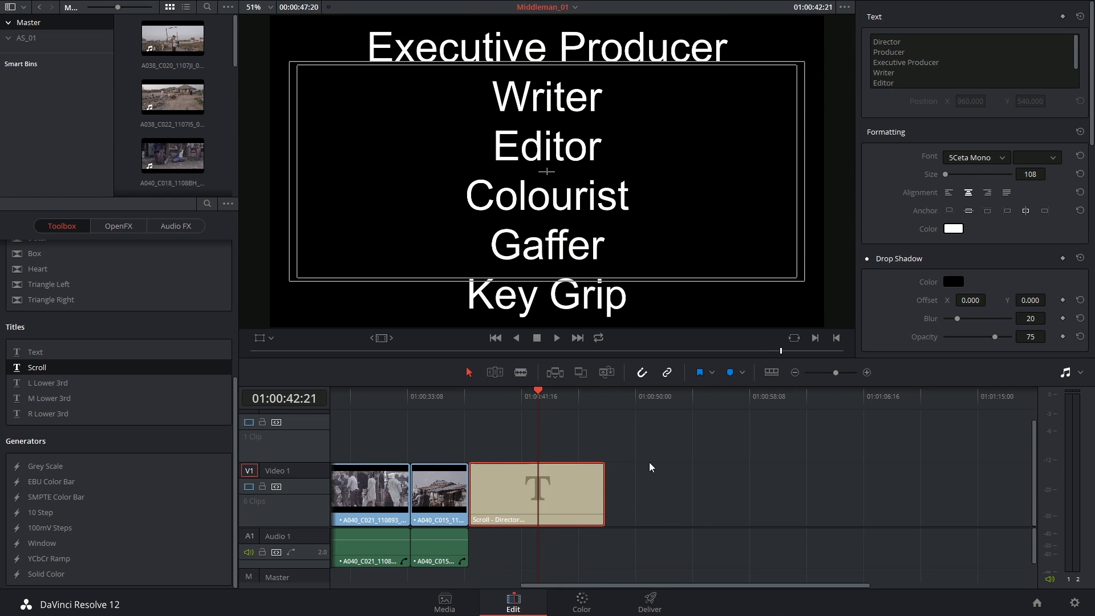
pyautogui.moveTo(606, 485); pyautogui.dragTo(736, 484)
pyautogui.click(537, 494)
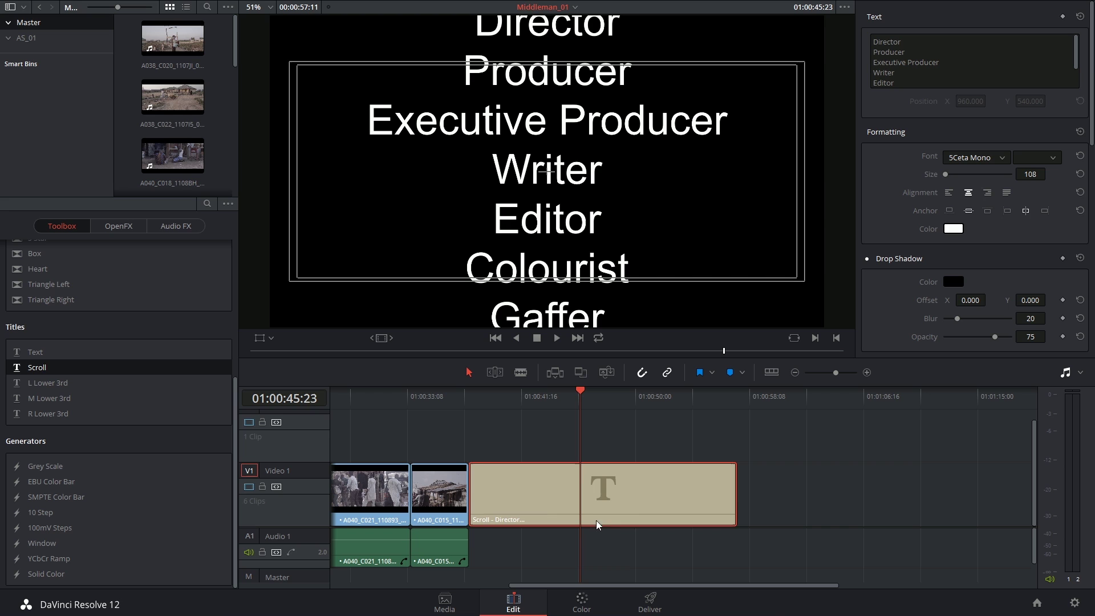
pyautogui.click(599, 396)
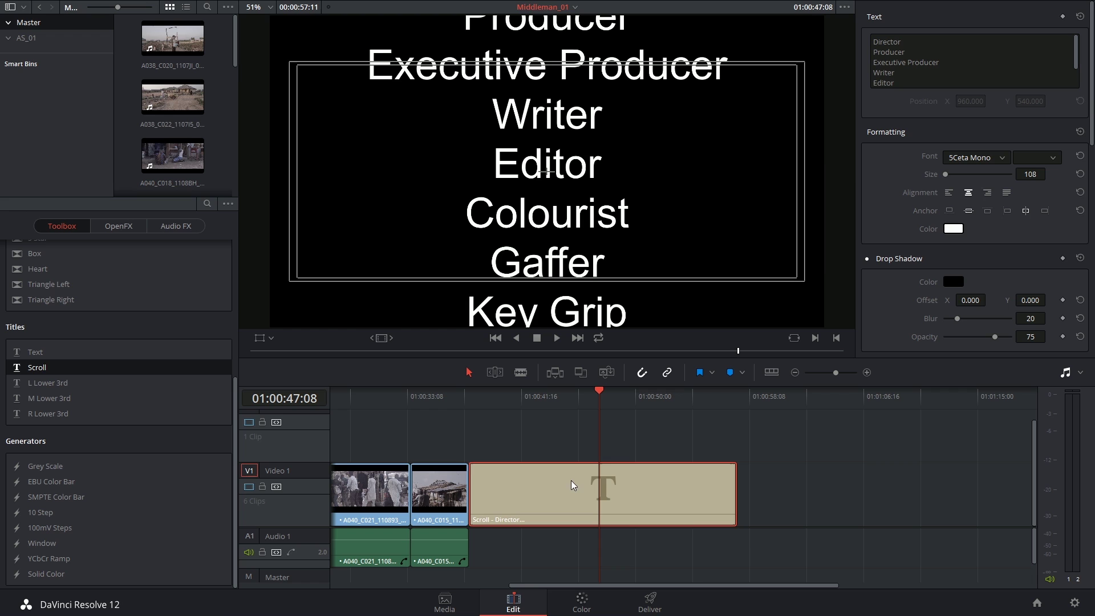
# - Set the credits text size to 35, after first trying 50
pyautogui.click(538, 395)
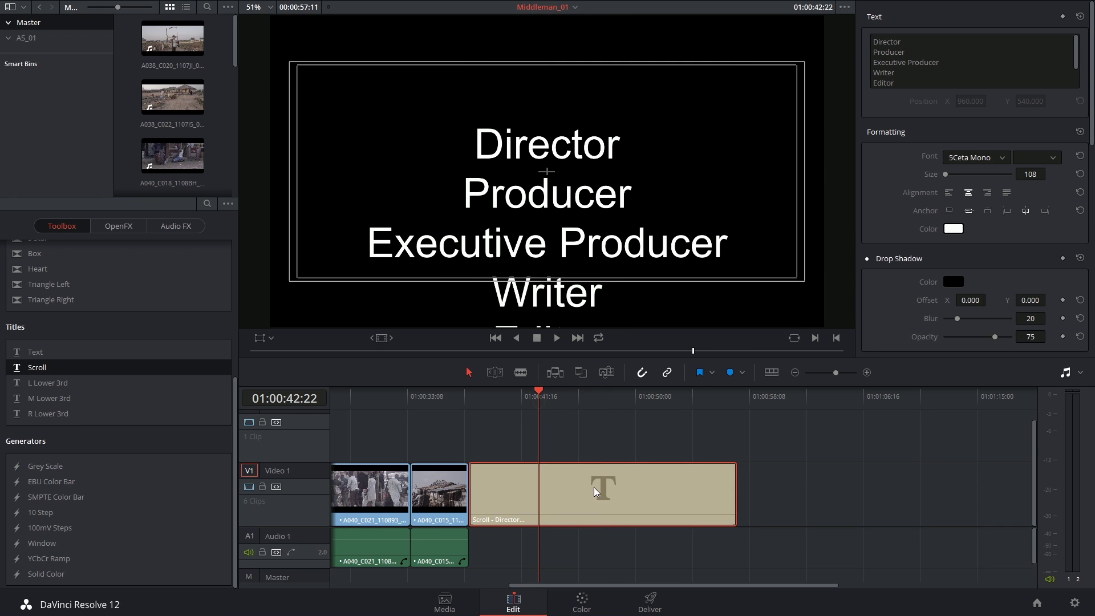
pyautogui.doubleClick(1030, 174)
pyautogui.write('50')
pyautogui.press('Return')
pyautogui.press('BackSpace')
pyautogui.press('BackSpace')
pyautogui.write('35')
pyautogui.press('Return')
# - Play back the smaller credits roll and reselect the lengthened credits clip
pyautogui.click(467, 401)
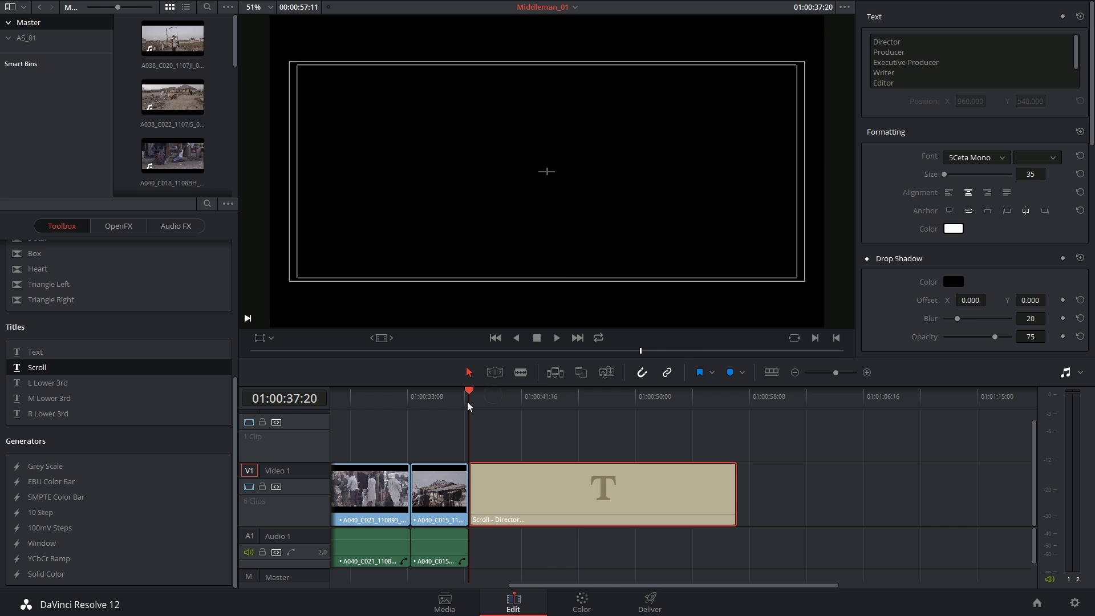
pyautogui.press('space')
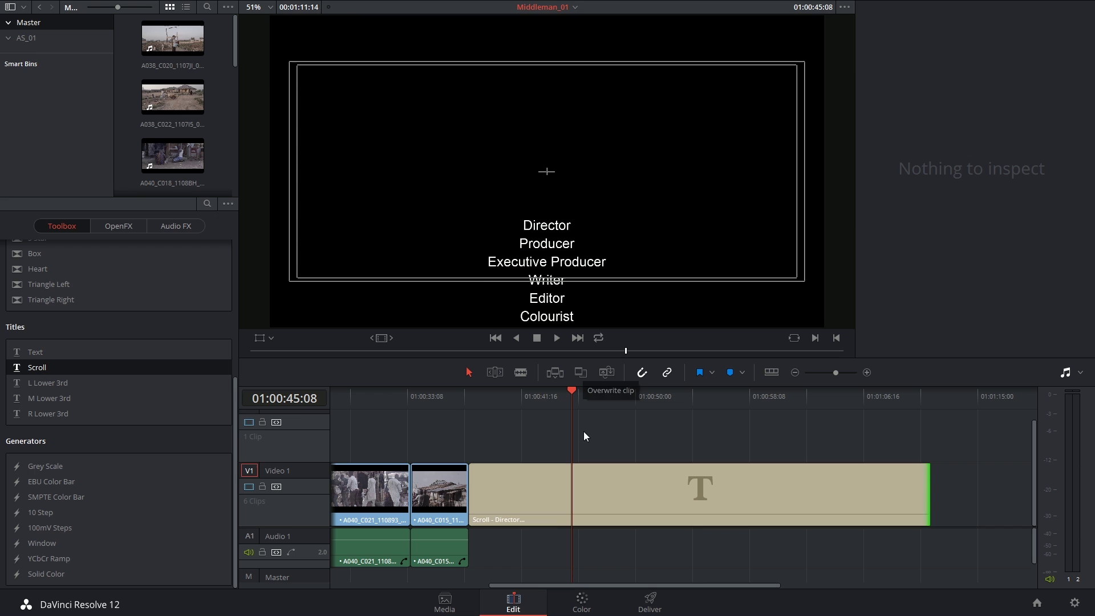
pyautogui.click(614, 487)
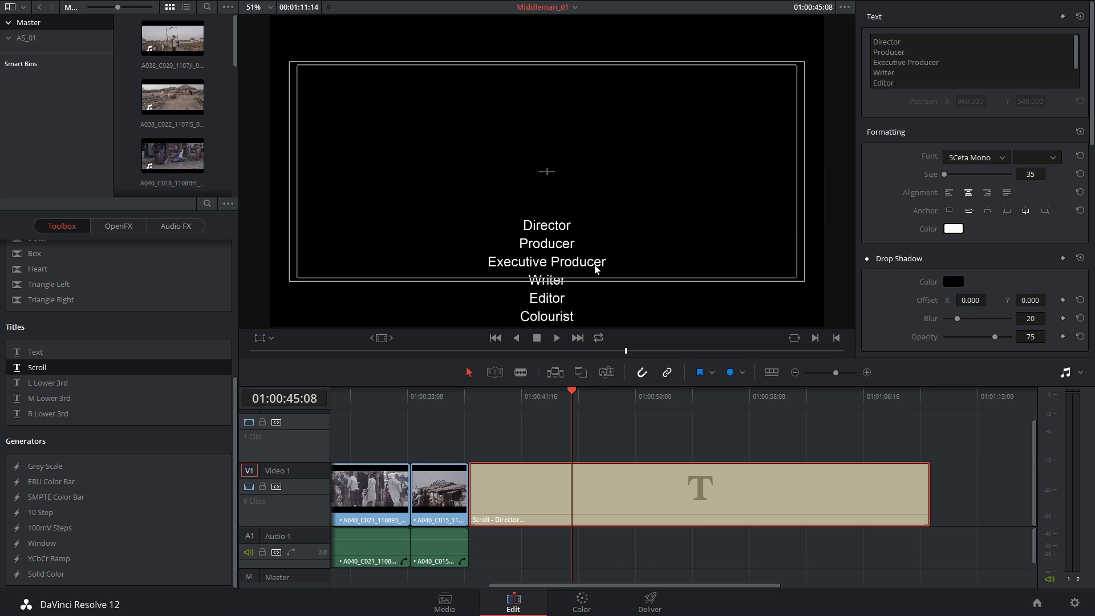
# - Add the crew member's name on new lines under Director and Producer
pyautogui.click(911, 40)
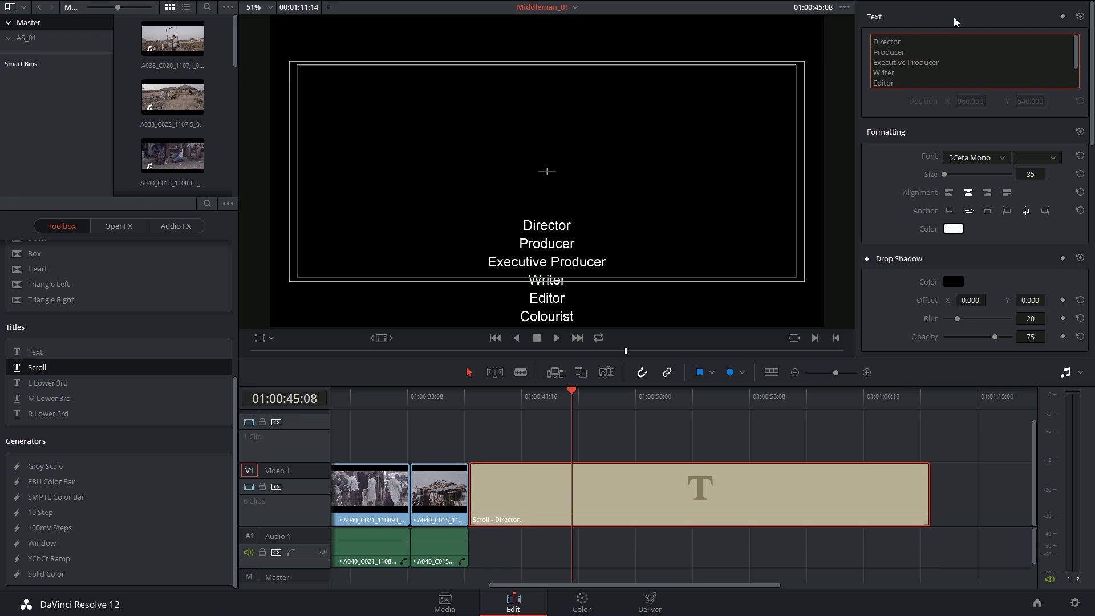
pyautogui.press('Return')
pyautogui.press('Return')
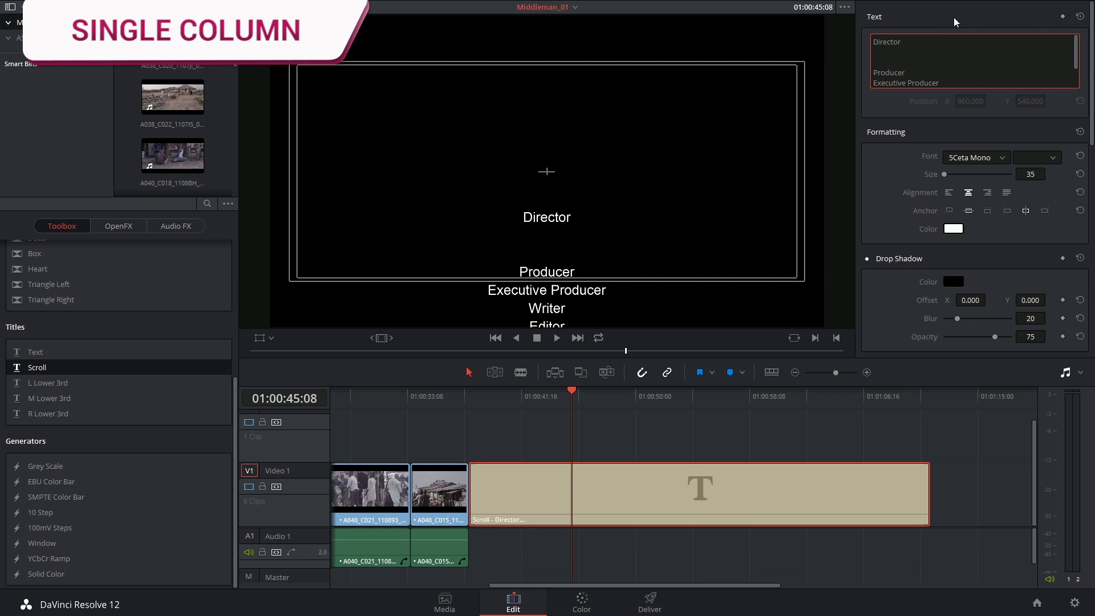
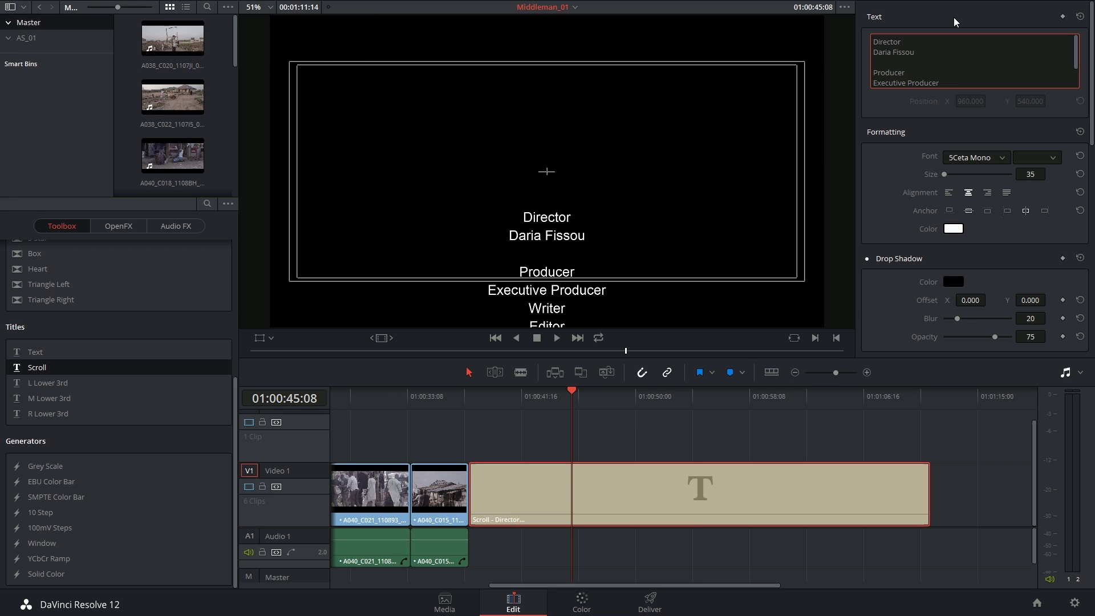
pyautogui.press('Down')
pyautogui.press('Down')
pyautogui.press('Return')
pyautogui.press('Return')
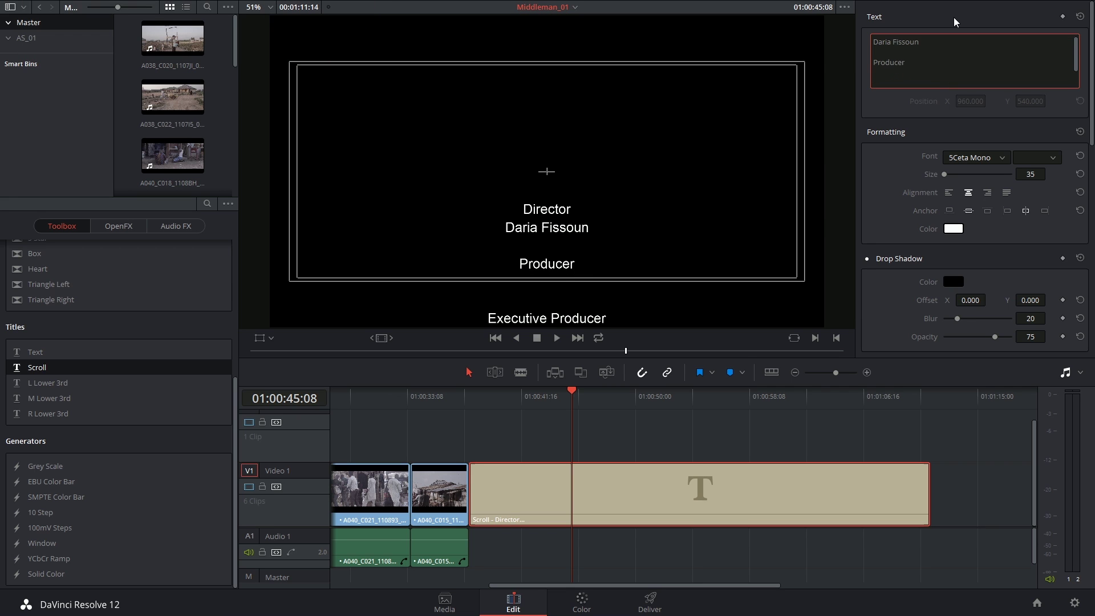
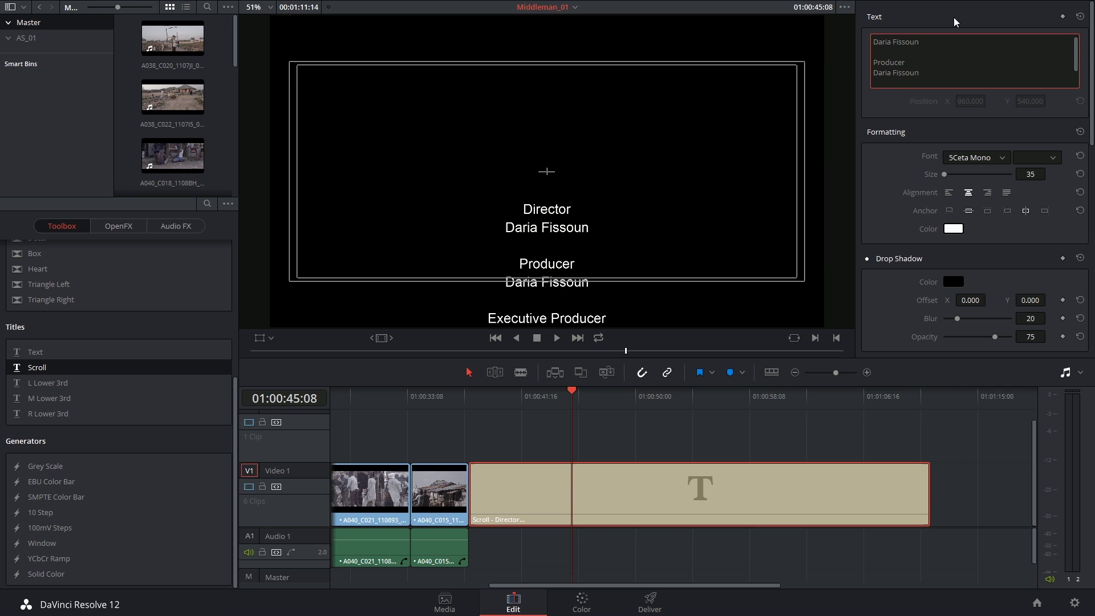
# - Add the name under Executive Producer, fixing a typo, and under Writer
pyautogui.press('Down')
pyautogui.press('Down')
pyautogui.press('Down')
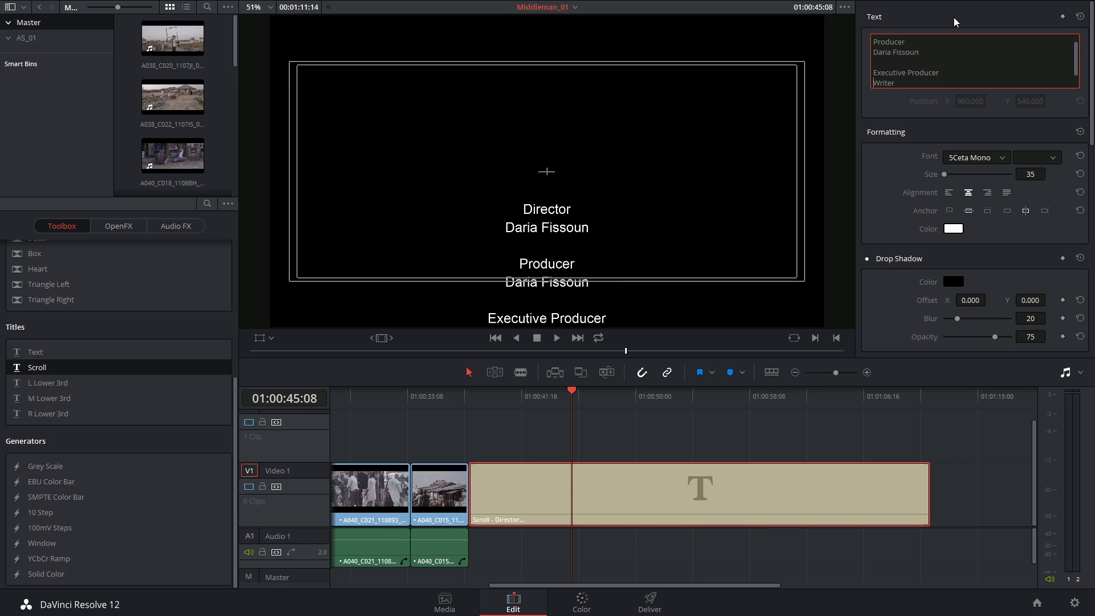
pyautogui.press('Home')
pyautogui.press('Return')
pyautogui.press('Return')
pyautogui.press('Up')
pyautogui.press('Up')
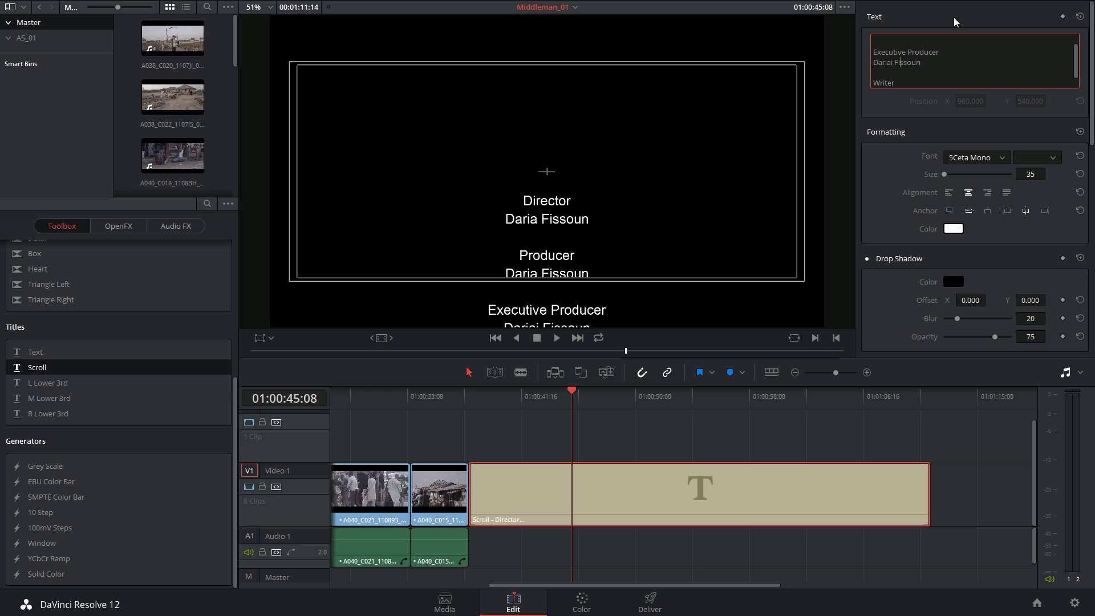
pyautogui.press('Left')
pyautogui.press('Left')
pyautogui.press('BackSpace')
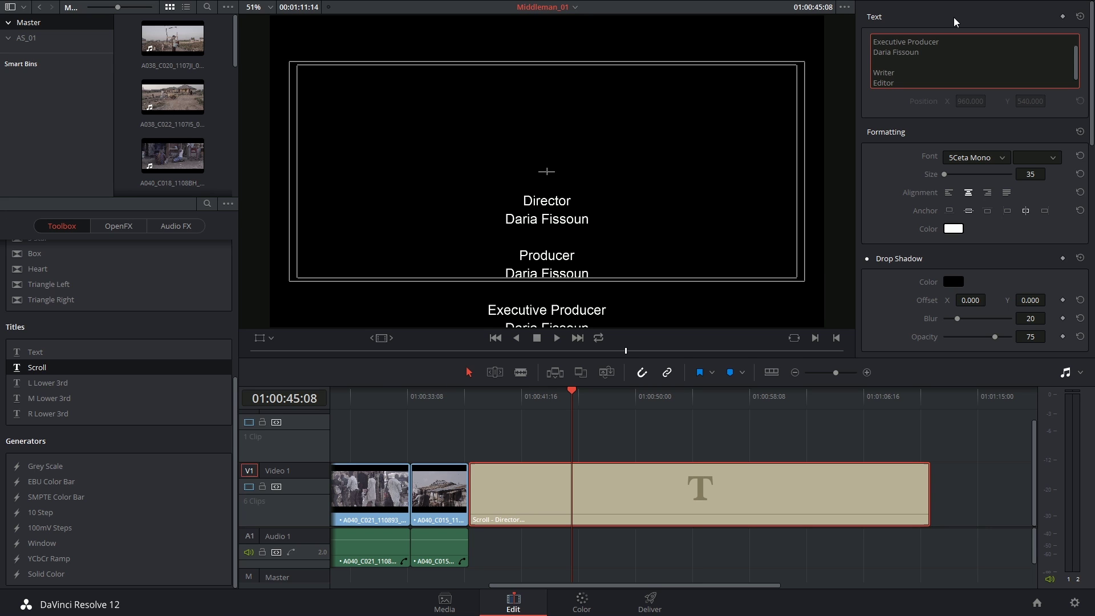
pyautogui.press('Down')
pyautogui.press('Down')
pyautogui.press('End')
pyautogui.hotkey('shift', 'Home')
pyautogui.press('BackSpace')
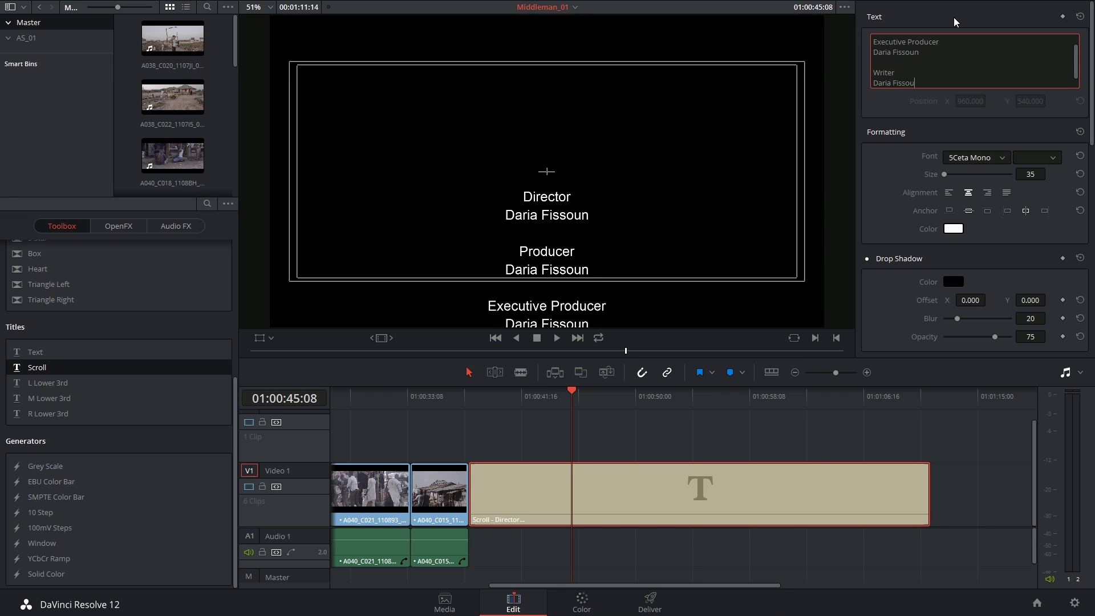
# - Copy the name line and paste it under Best Boy at the end of the credits
pyautogui.press('Down')
pyautogui.press('Down')
pyautogui.press('Down')
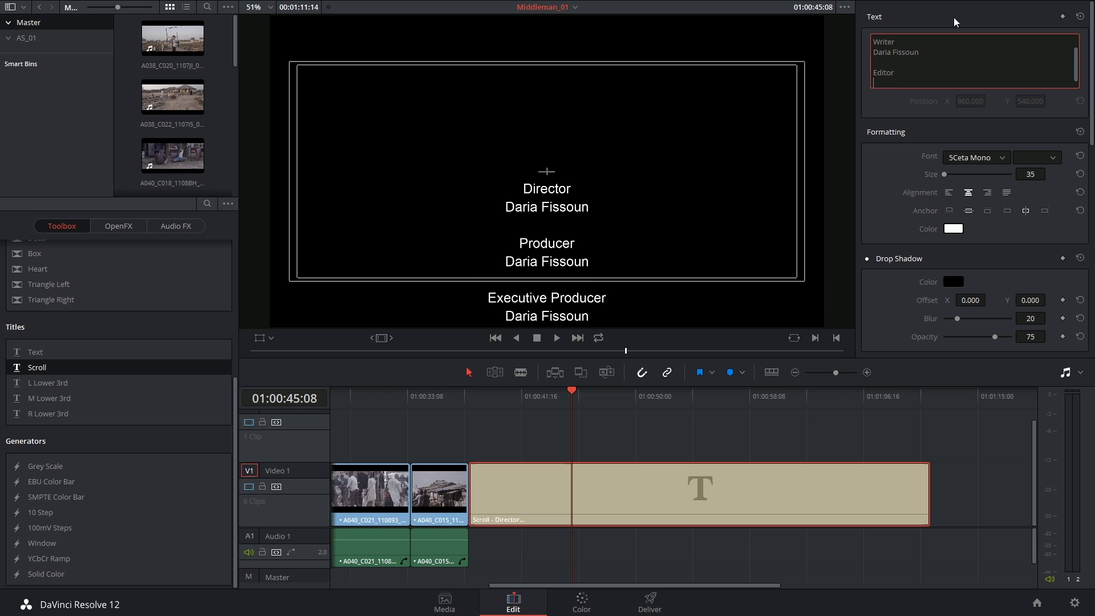
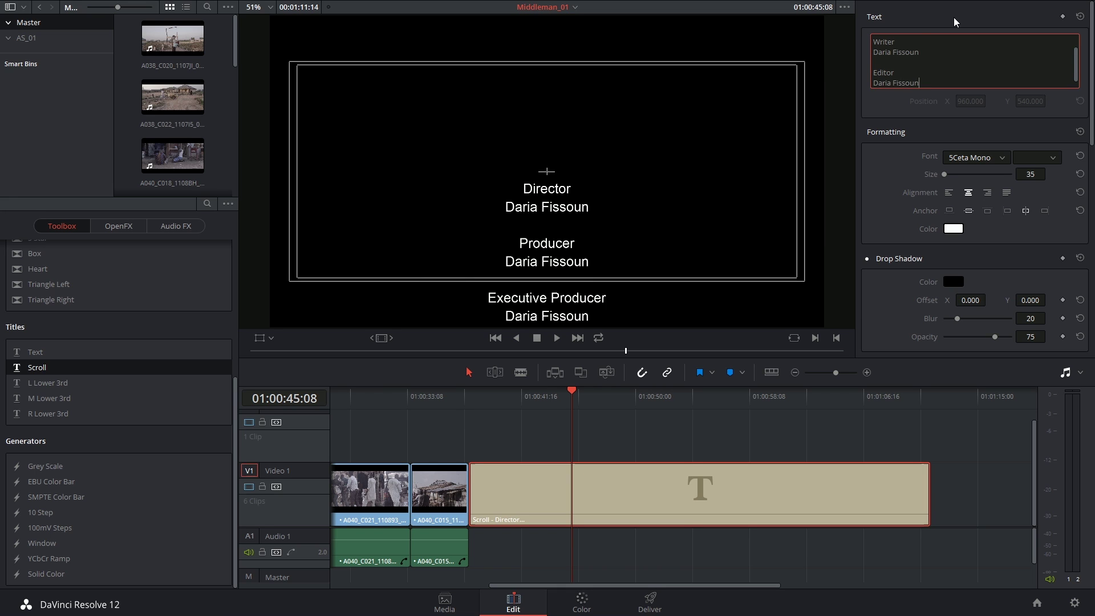
pyautogui.press('Return')
pyautogui.moveTo(920, 73); pyautogui.dragTo(868, 73)
pyautogui.hotkey('ctrl', 'c')
pyautogui.scroll(-3, 956, 51)
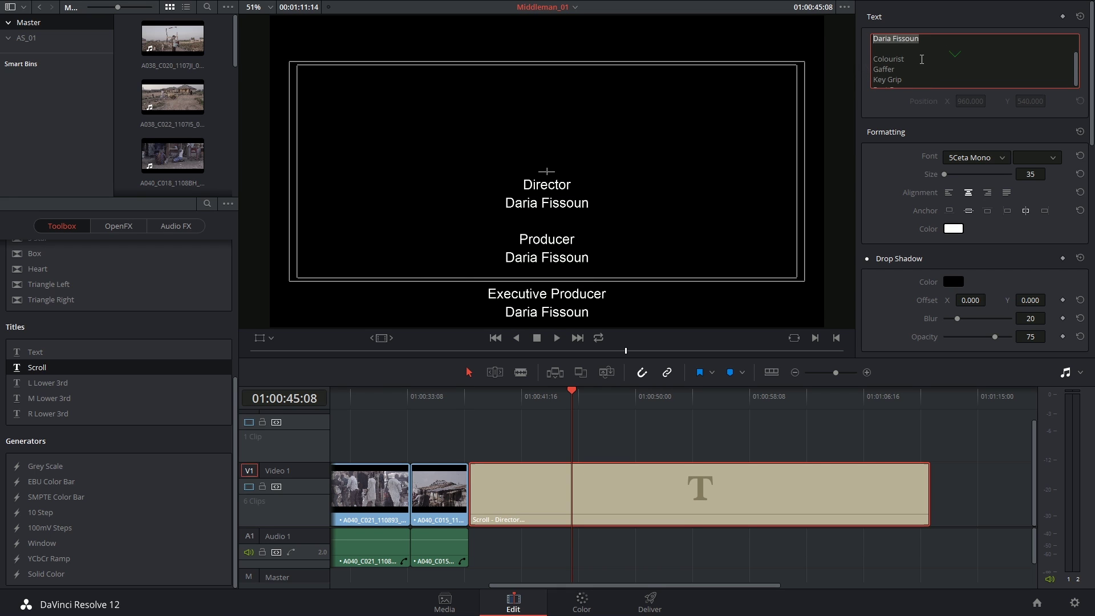
pyautogui.click(921, 60)
pyautogui.press('Return')
pyautogui.hotkey('ctrl', 'v')
pyautogui.press('Return')
pyautogui.press('End')
pyautogui.press('Return')
pyautogui.hotkey('ctrl', 'v')
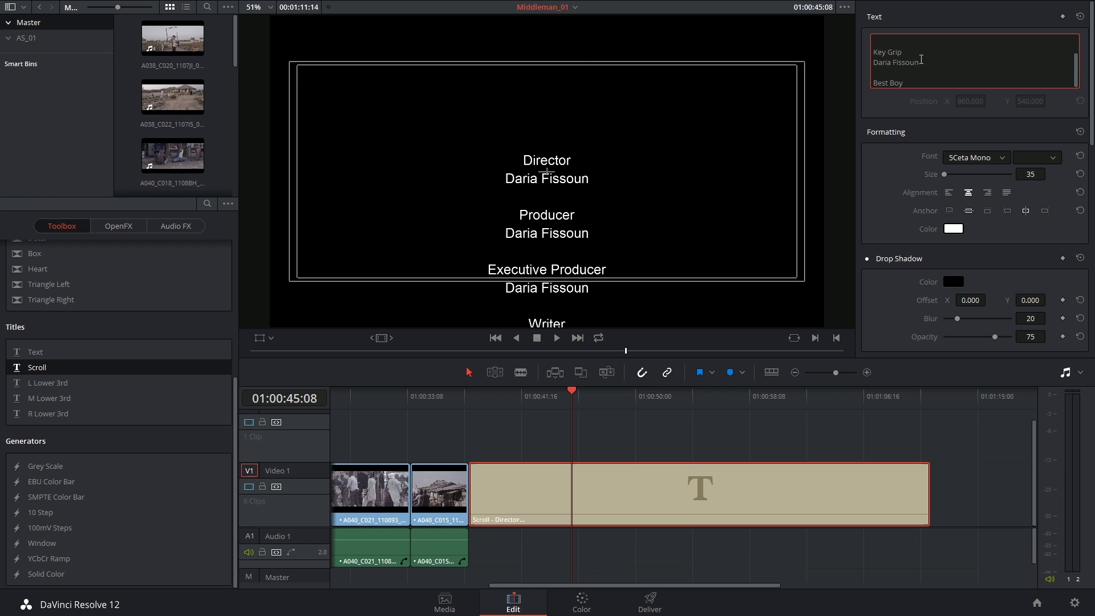
# - Scrub through the scroll title to check the credits with names
pyautogui.click(657, 395)
pyautogui.moveTo(642, 409)
pyautogui.mouseDown()
pyautogui.moveTo(594, 422)
pyautogui.moveTo(629, 417)
pyautogui.mouseUp()
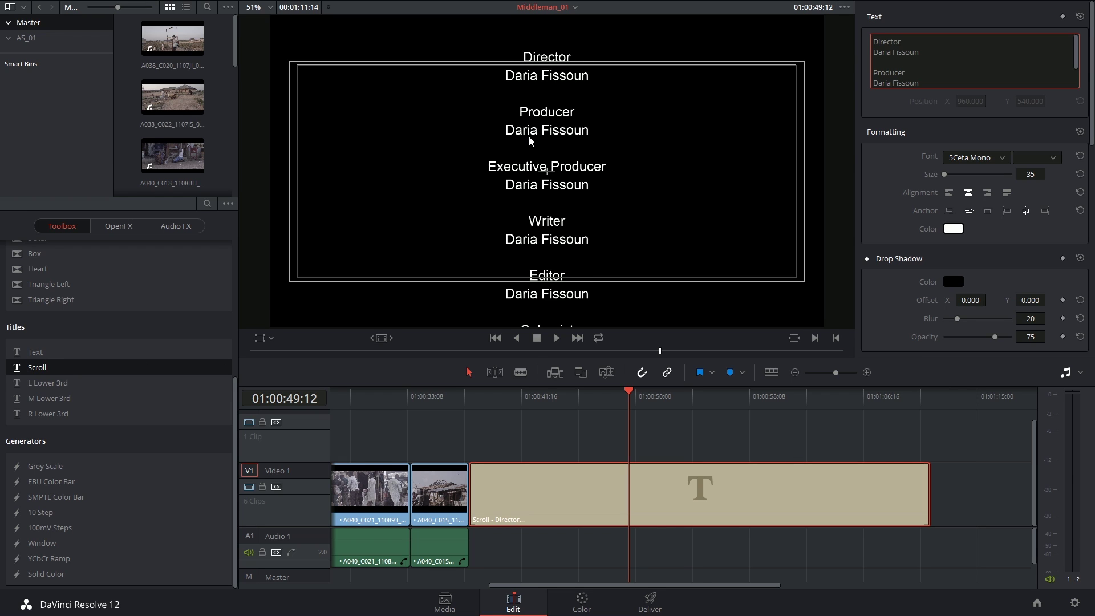
pyautogui.click(572, 395)
pyautogui.click(628, 394)
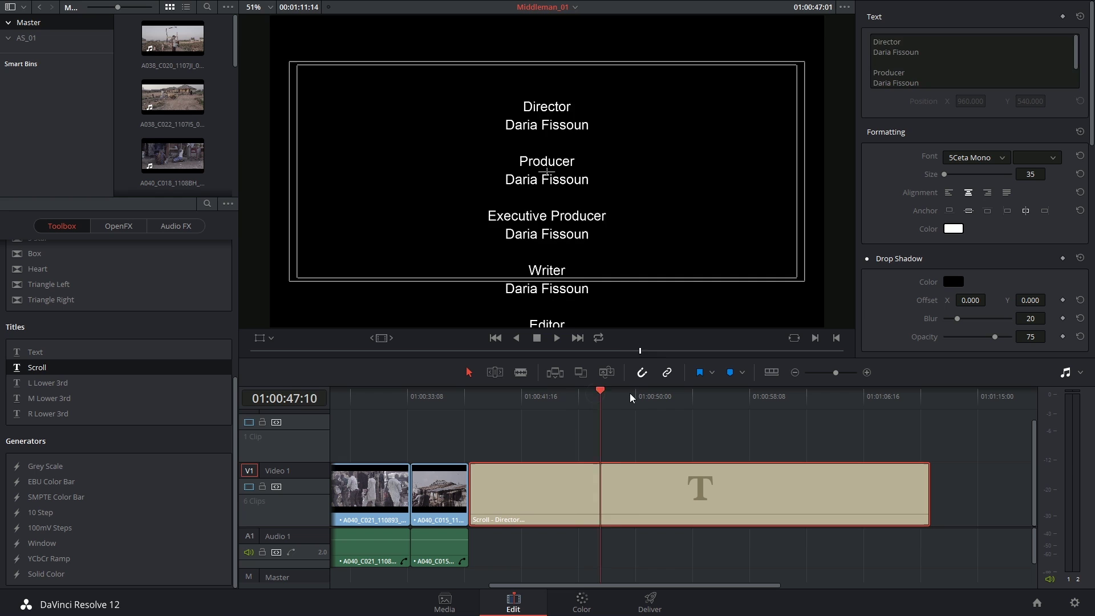
pyautogui.scroll(-5, 950, 80)
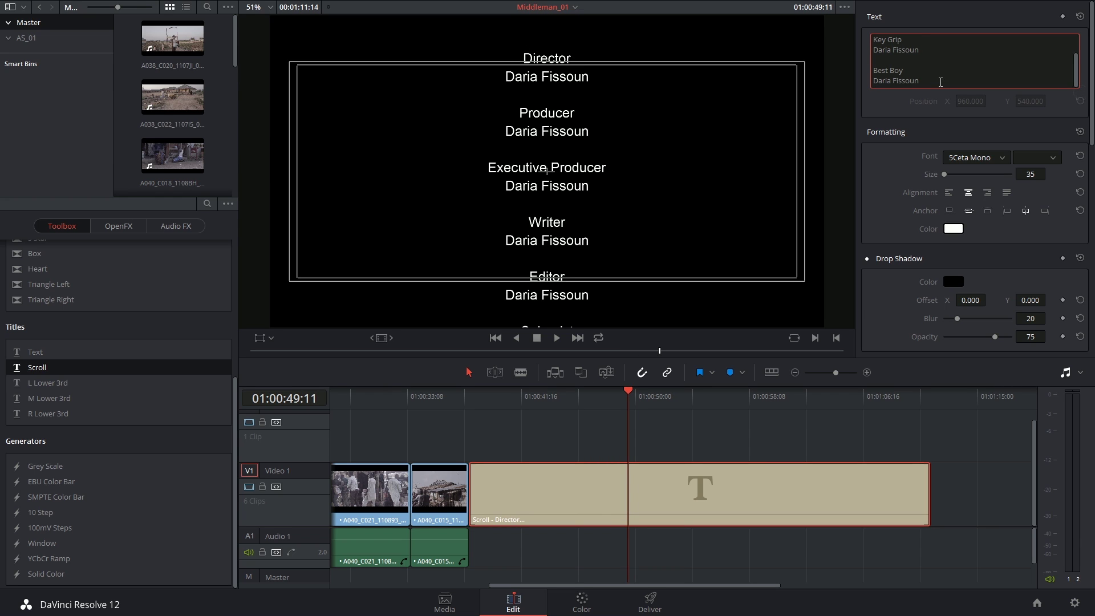
pyautogui.scroll(5, 914, 78)
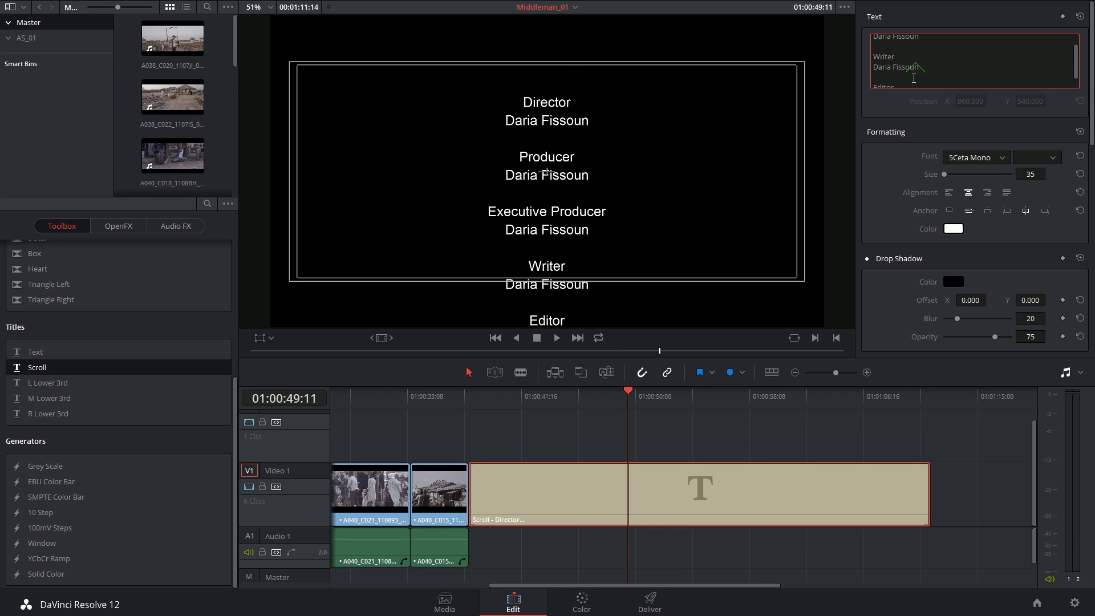
# - Undo the name lines to leave only roles, then set Right alignment and right Anchor
pyautogui.hotkey('ctrl', 'z')
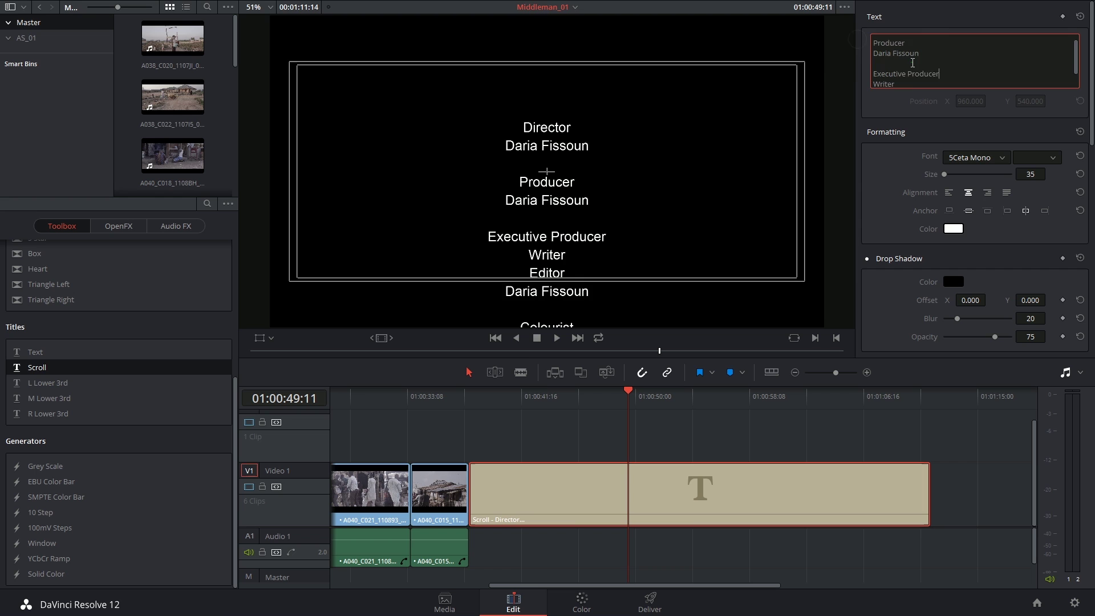
pyautogui.hotkey('ctrl', 'z')
pyautogui.hotkey('ctrl', 'z')
pyautogui.hotkey('ctrl', 'z')
pyautogui.hotkey('ctrl', 'z')
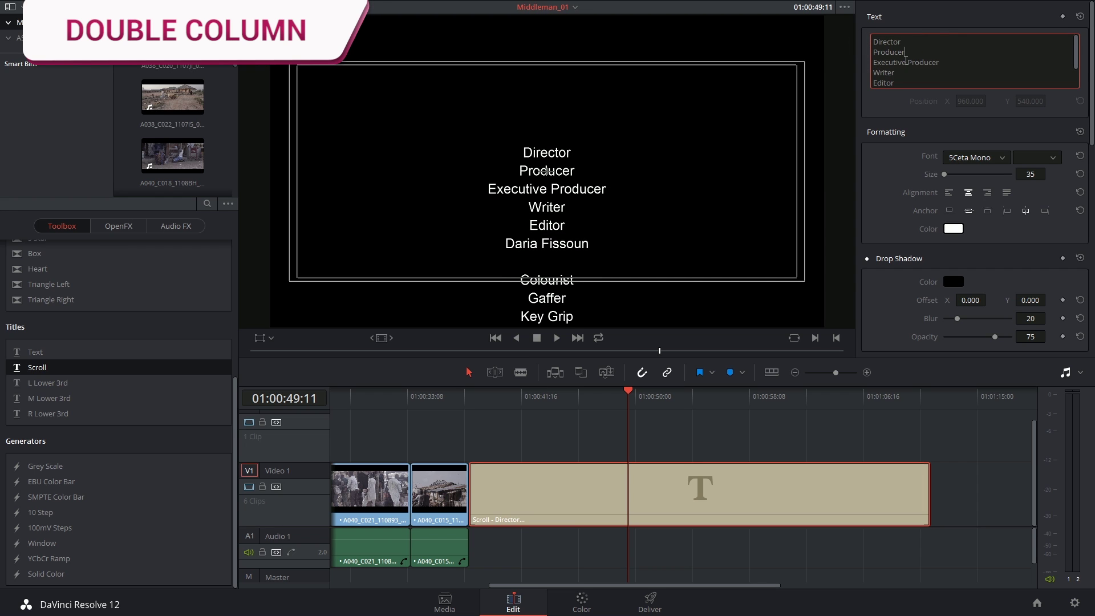
pyautogui.scroll(-2, 887, 70)
pyautogui.hotkey('ctrl', 'z')
pyautogui.hotkey('ctrl', 'z')
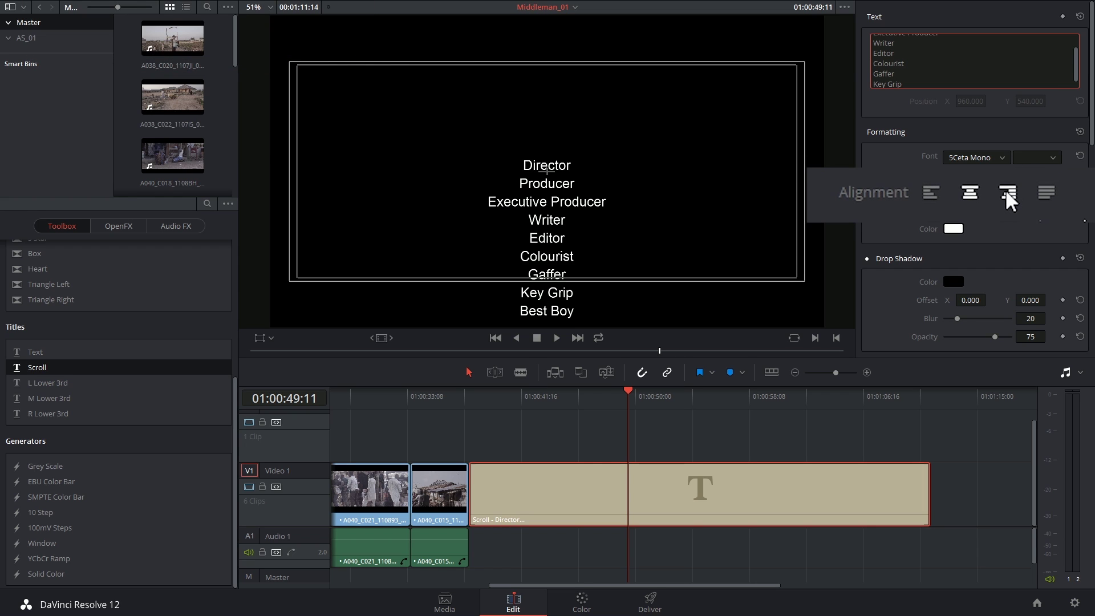
pyautogui.click(989, 193)
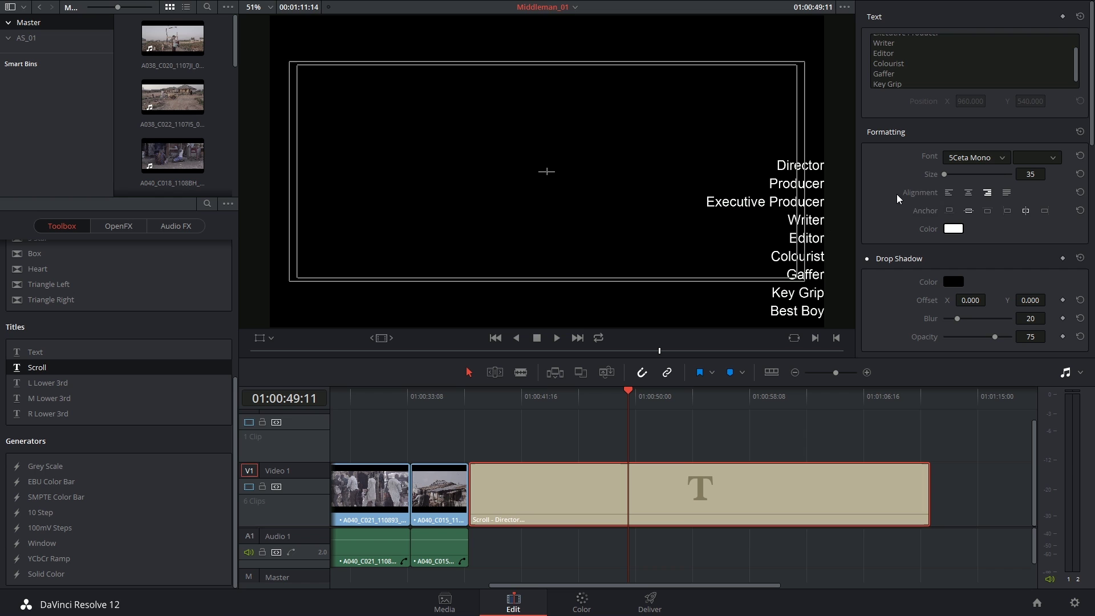
pyautogui.click(1014, 206)
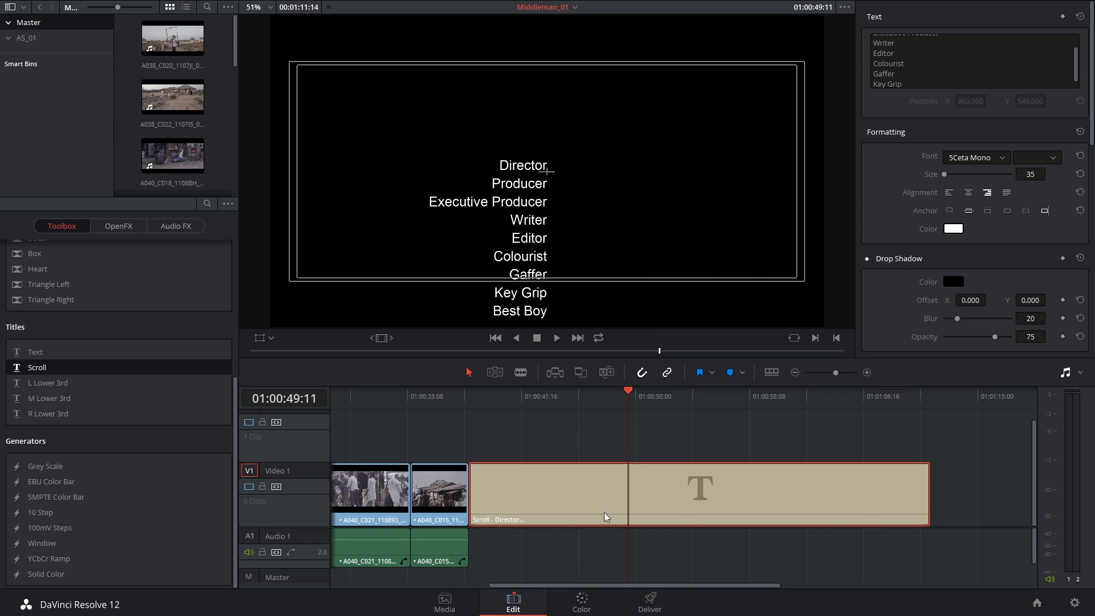
# - Add a placeholder Scroll title on a second track, then delete it
pyautogui.press('Left')
pyautogui.press('Left')
pyautogui.click(631, 406)
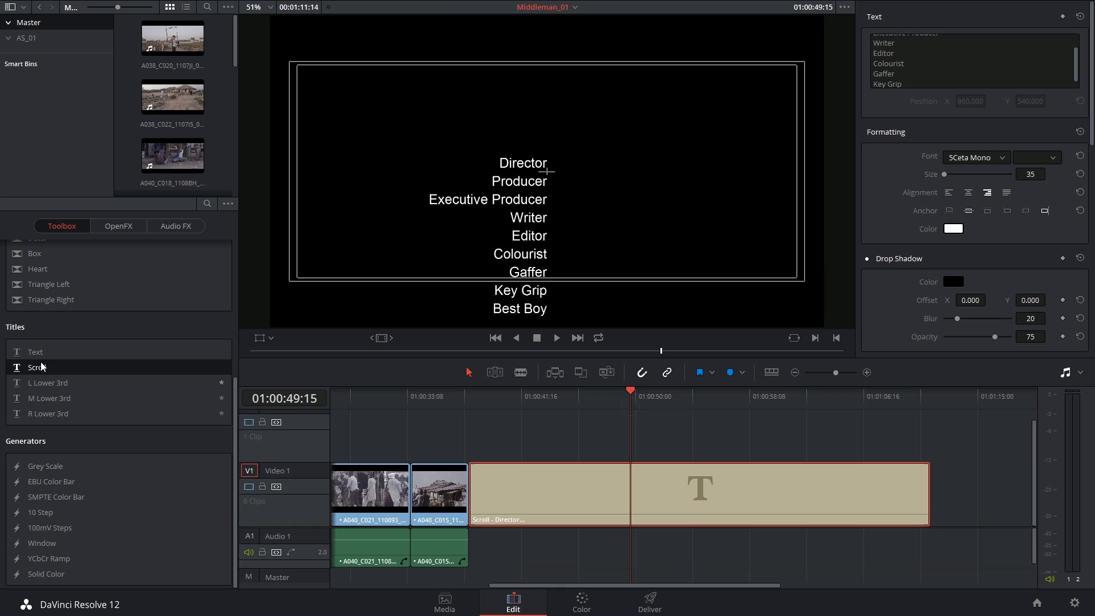
pyautogui.moveTo(41, 366); pyautogui.dragTo(472, 455)
pyautogui.moveTo(607, 430); pyautogui.dragTo(933, 434)
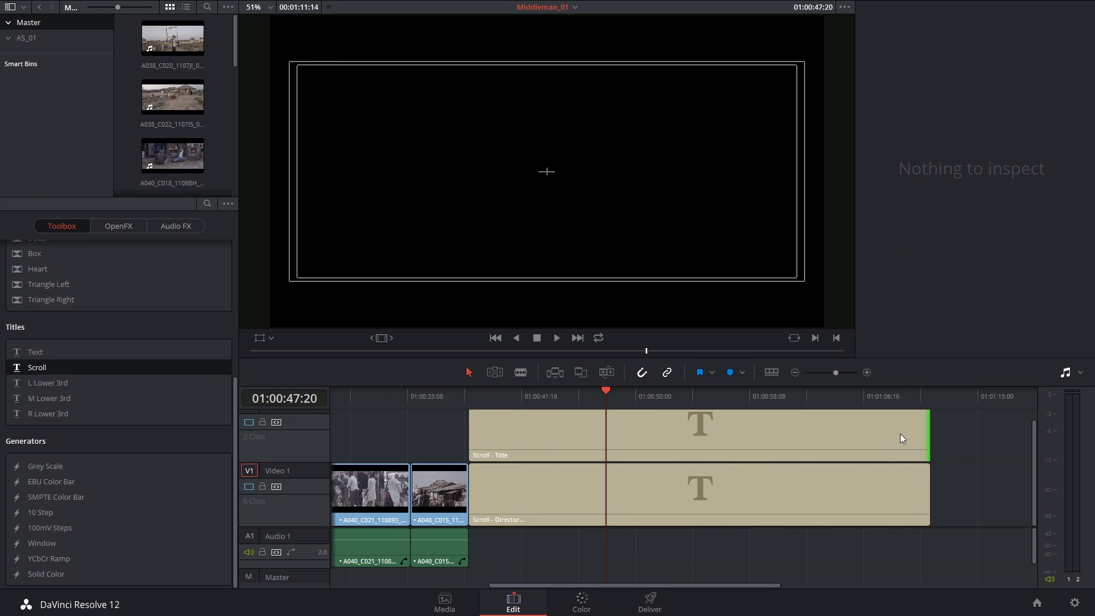
pyautogui.click(641, 436)
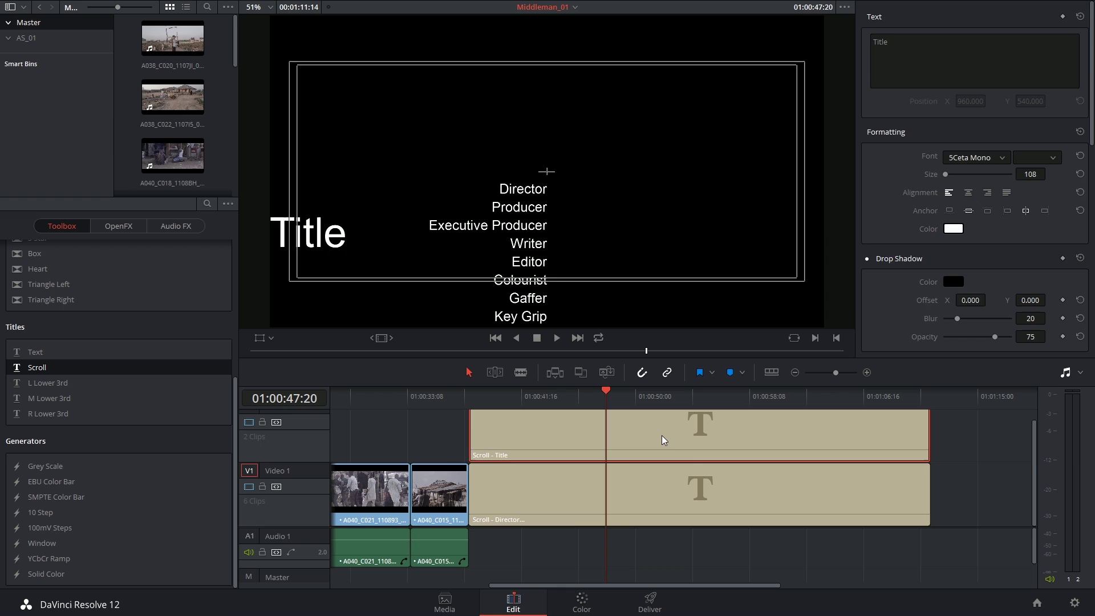
pyautogui.press('Delete')
# - Copy the roles scroll clip and paste it onto V2 at the clip's start
pyautogui.click(574, 490)
pyautogui.hotkey('ctrl', 'c')
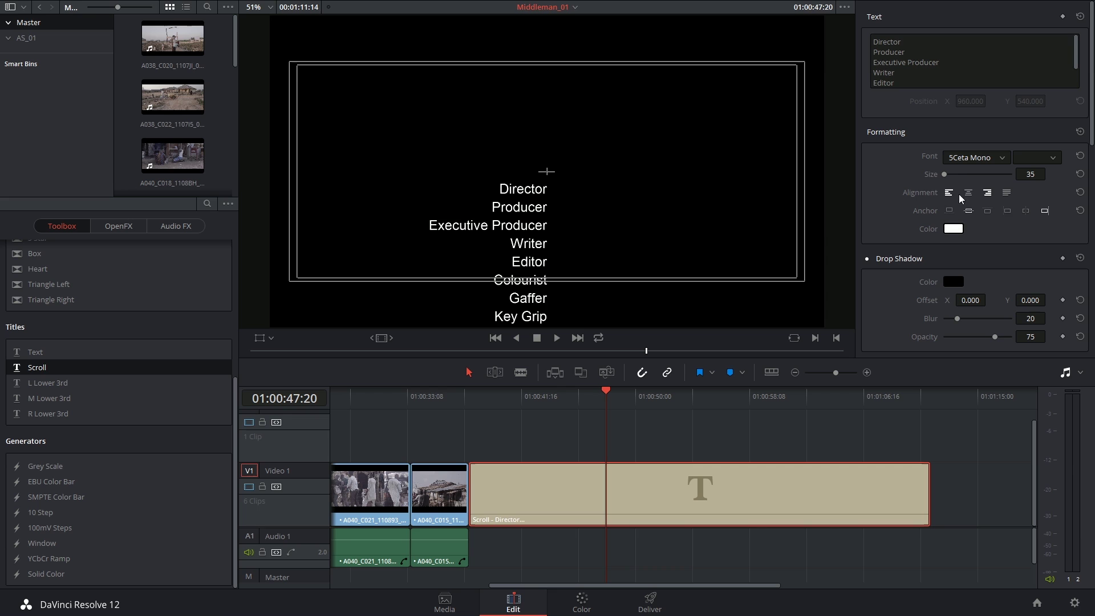
pyautogui.click(943, 393)
pyautogui.click(517, 392)
pyautogui.moveTo(517, 392); pyautogui.dragTo(472, 407)
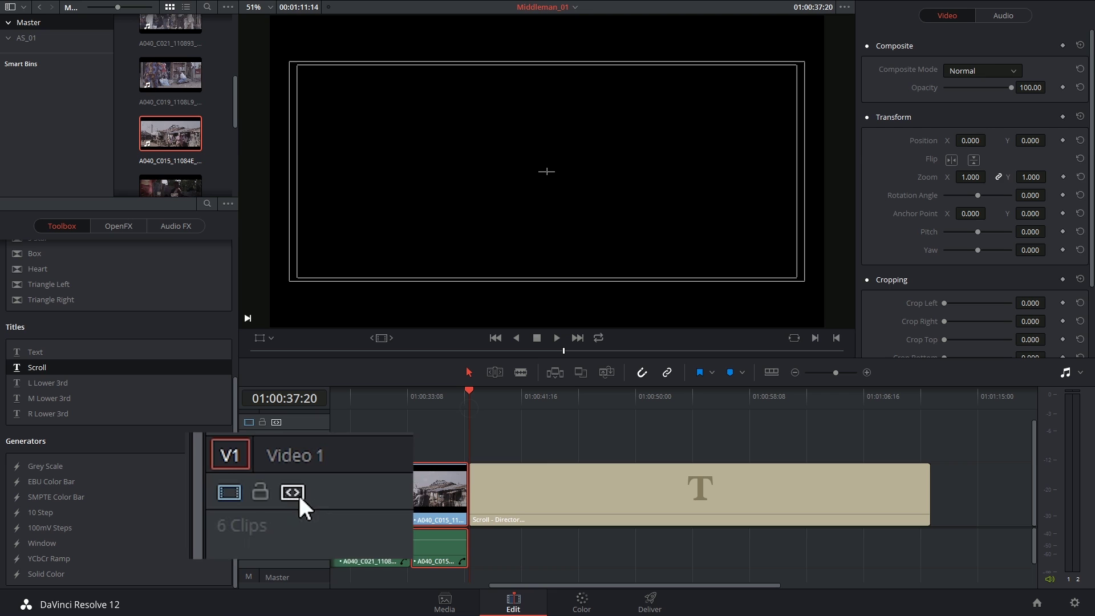
pyautogui.hotkey('ctrl', 'v')
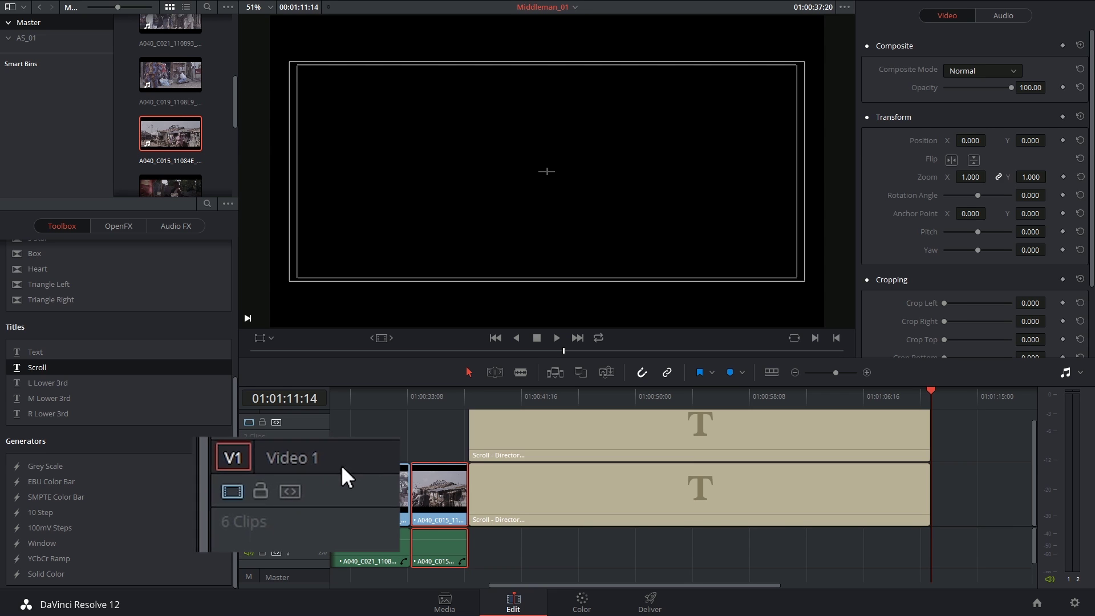
# - Select the V2 credits copy and set its Alignment and Anchor to left
pyautogui.click(525, 445)
pyautogui.moveTo(652, 404)
pyautogui.mouseDown()
pyautogui.moveTo(627, 403)
pyautogui.moveTo(640, 402)
pyautogui.mouseUp()
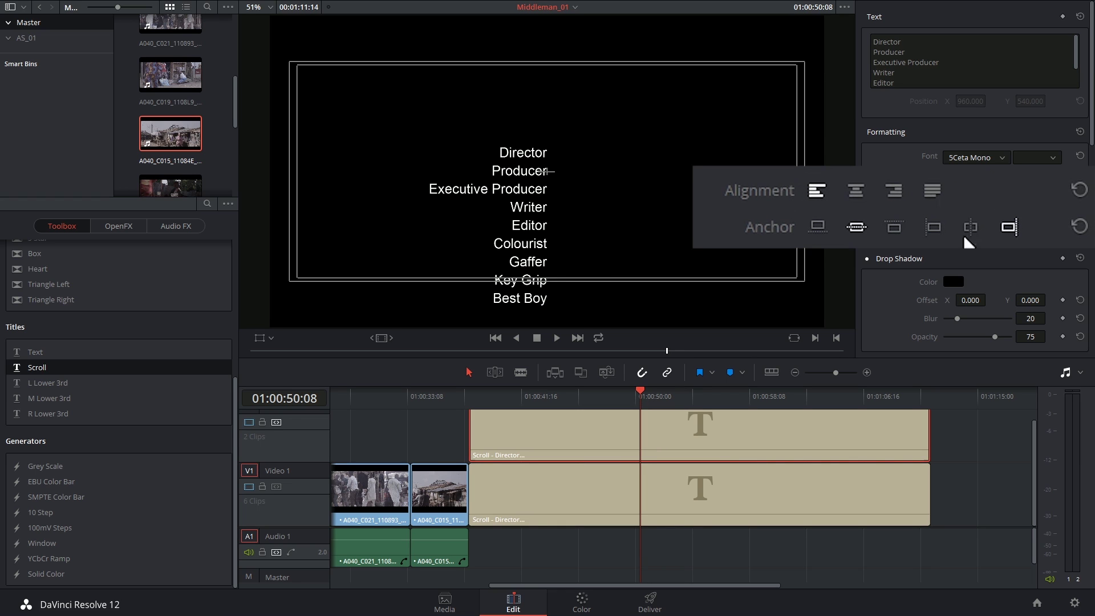
pyautogui.click(933, 227)
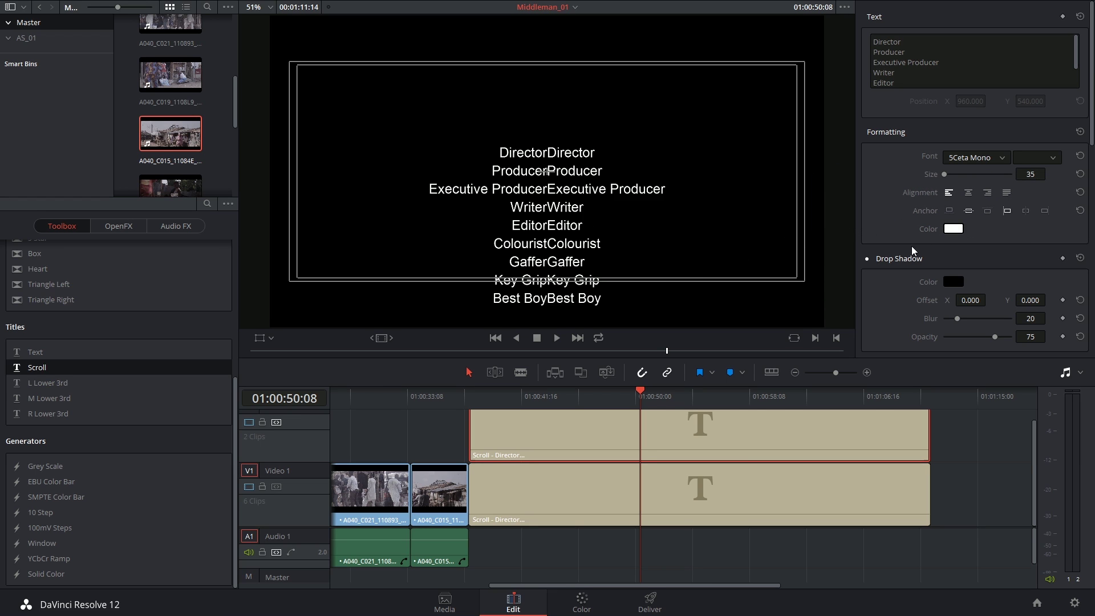
# - Set the V2 copy's Transform Position X to 20, after first trying 10
pyautogui.scroll(-5, 911, 247)
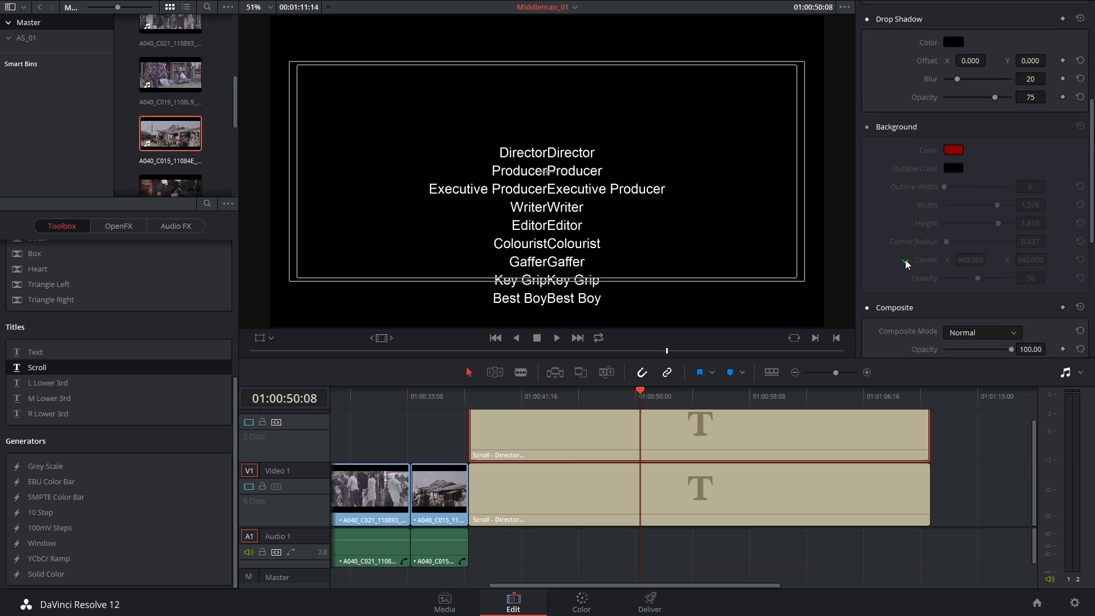
pyautogui.scroll(-5, 907, 264)
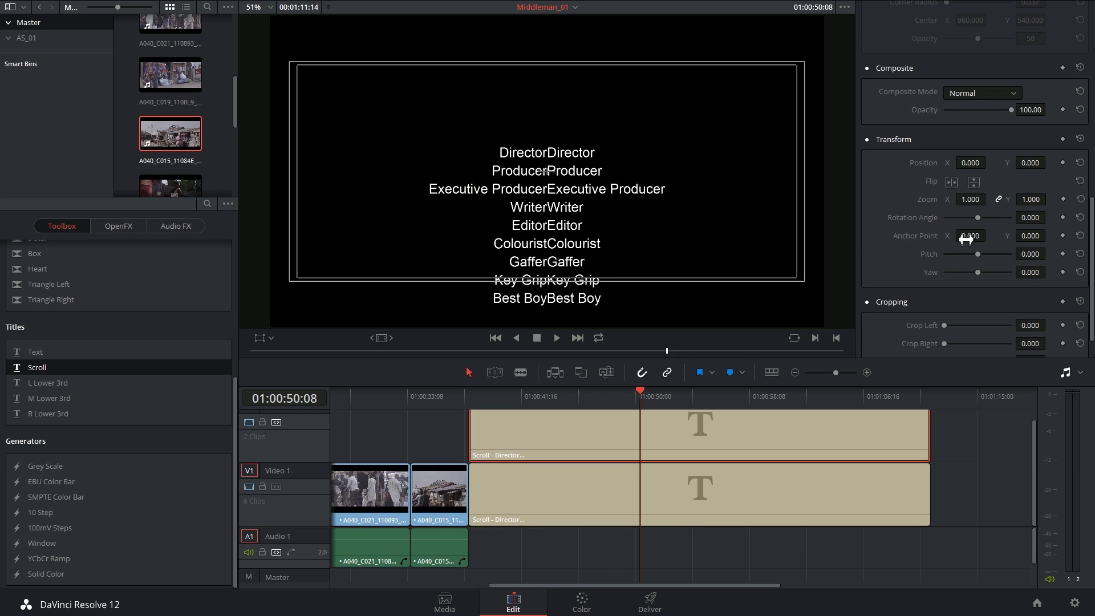
pyautogui.click(971, 162)
pyautogui.write('10')
pyautogui.press('Return')
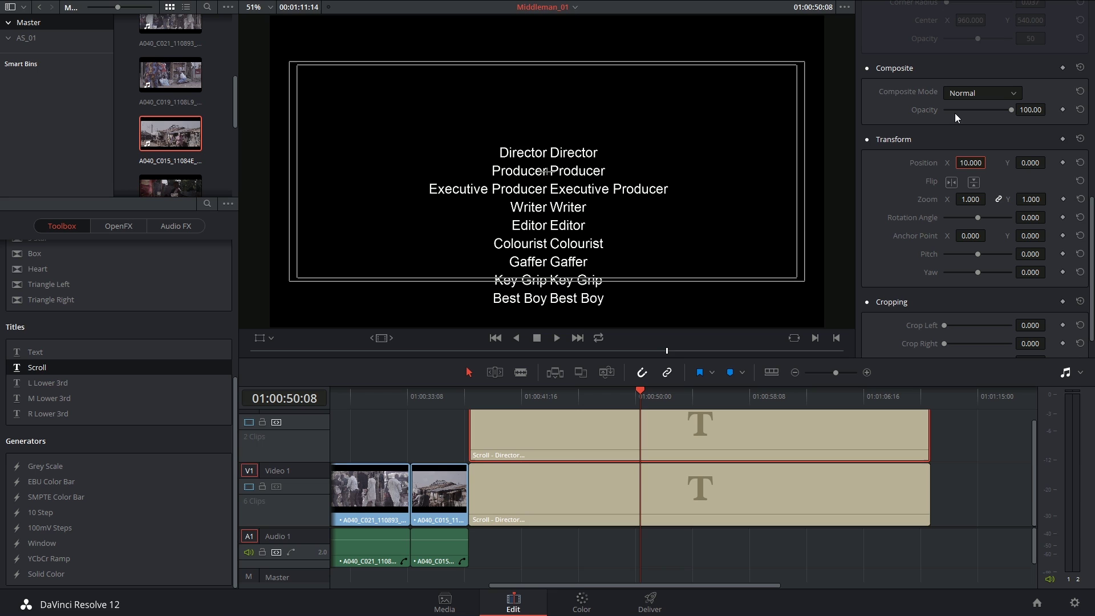
pyautogui.click(973, 164)
pyautogui.write('20')
pyautogui.press('Return')
# - Select the roles clip on V1 and scroll to its Transform settings
pyautogui.click(635, 496)
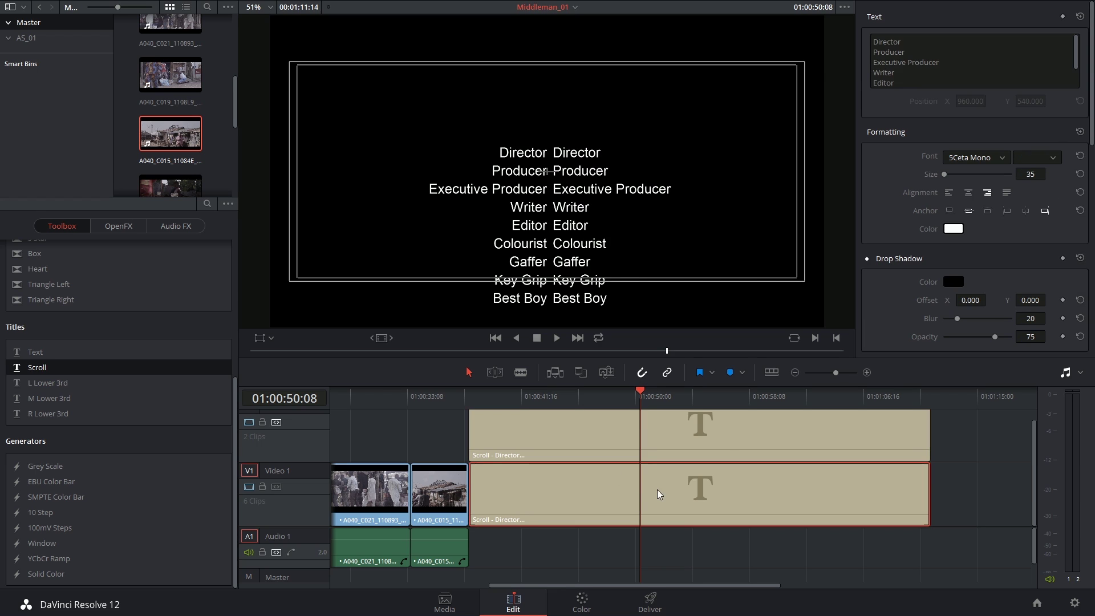
pyautogui.scroll(-10, 901, 219)
pyautogui.scroll(-2, 870, 234)
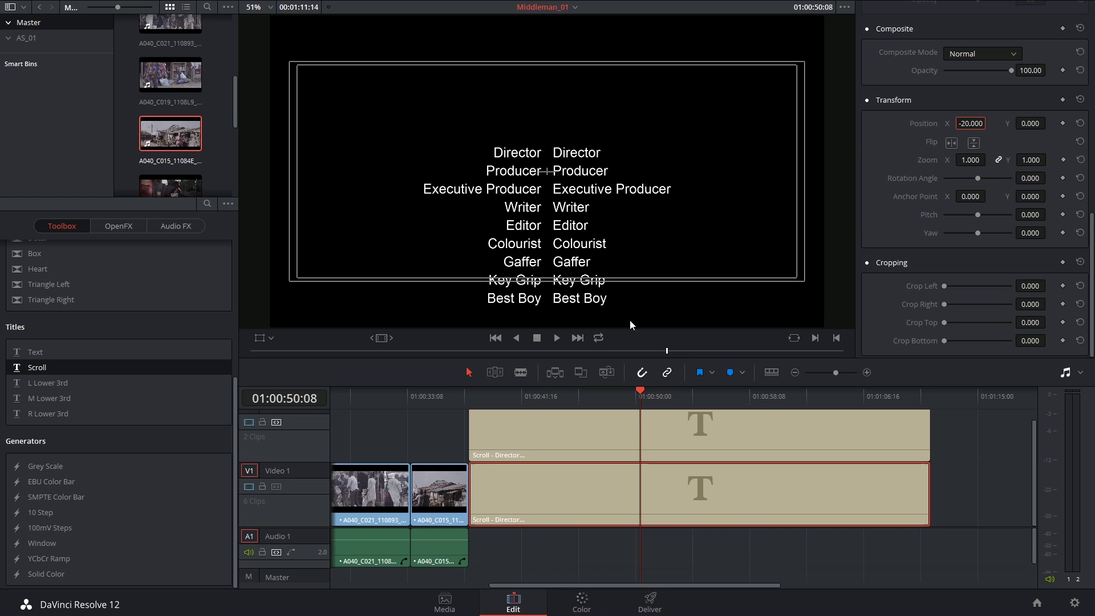
# - Replace the V2 copy's text with the crew member's name and copy that line
pyautogui.click(615, 437)
pyautogui.click(901, 67)
pyautogui.hotkey('ctrl', 'a')
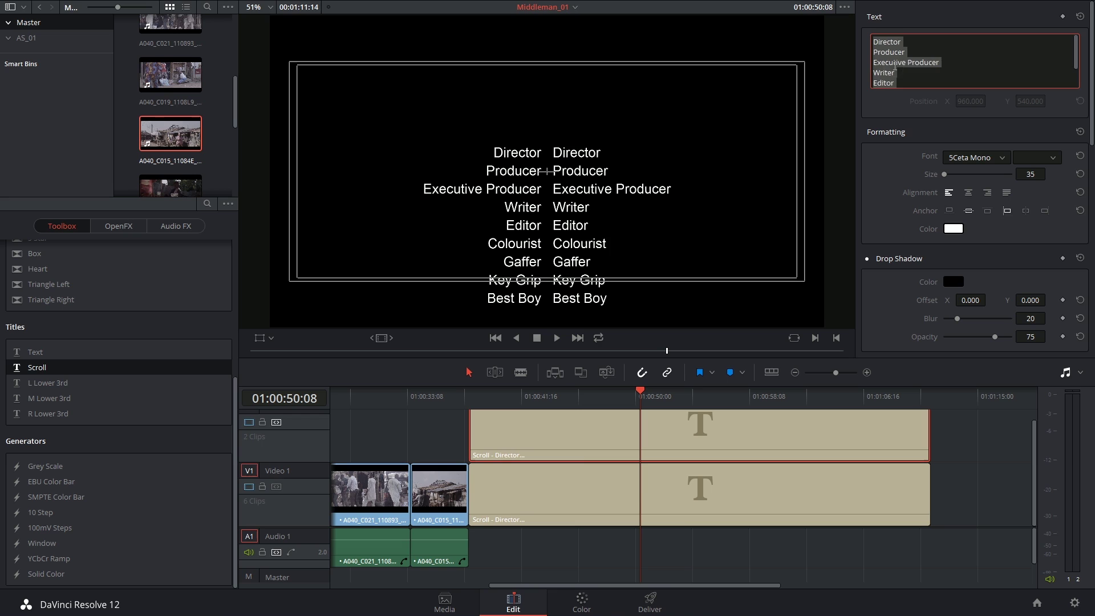
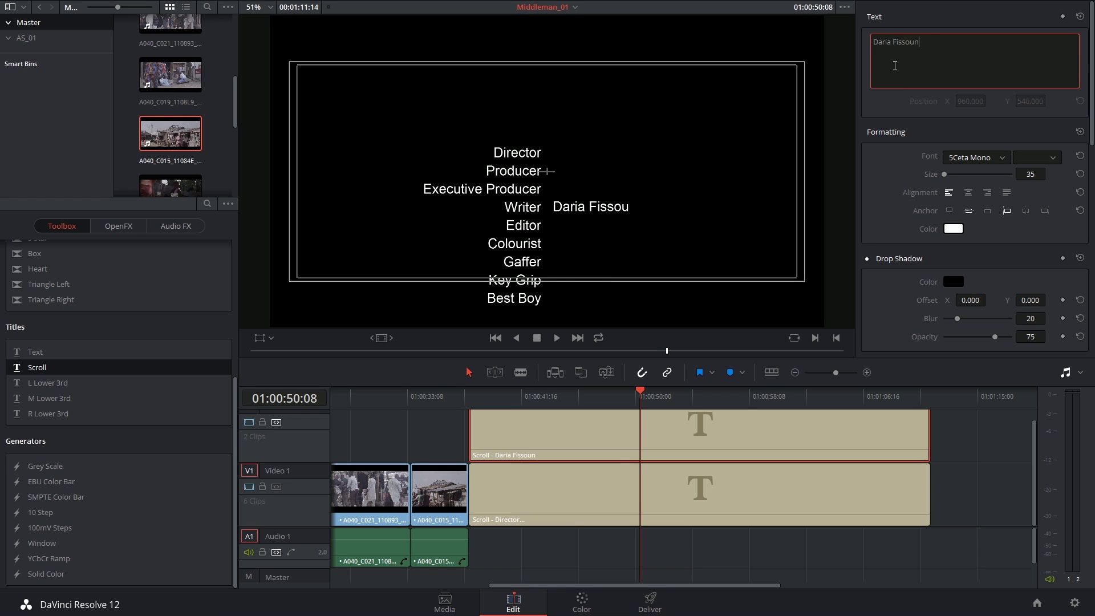
pyautogui.moveTo(927, 49); pyautogui.dragTo(877, 12)
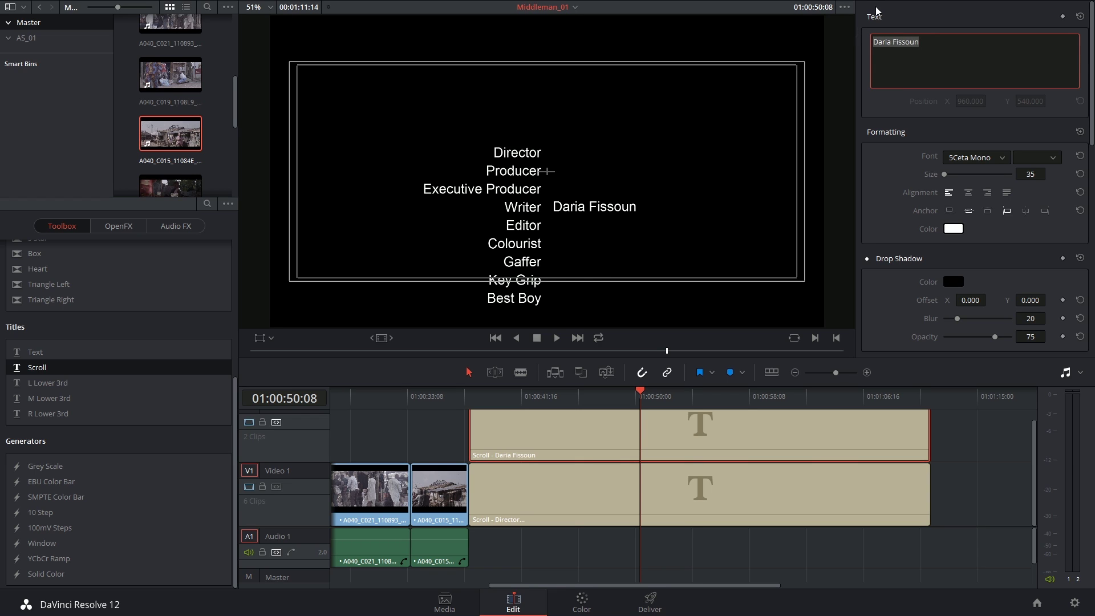
pyautogui.press('Right')
# - Paste the name onto new lines so each role through Best Boy has one
pyautogui.hotkey('ctrl', 'v')
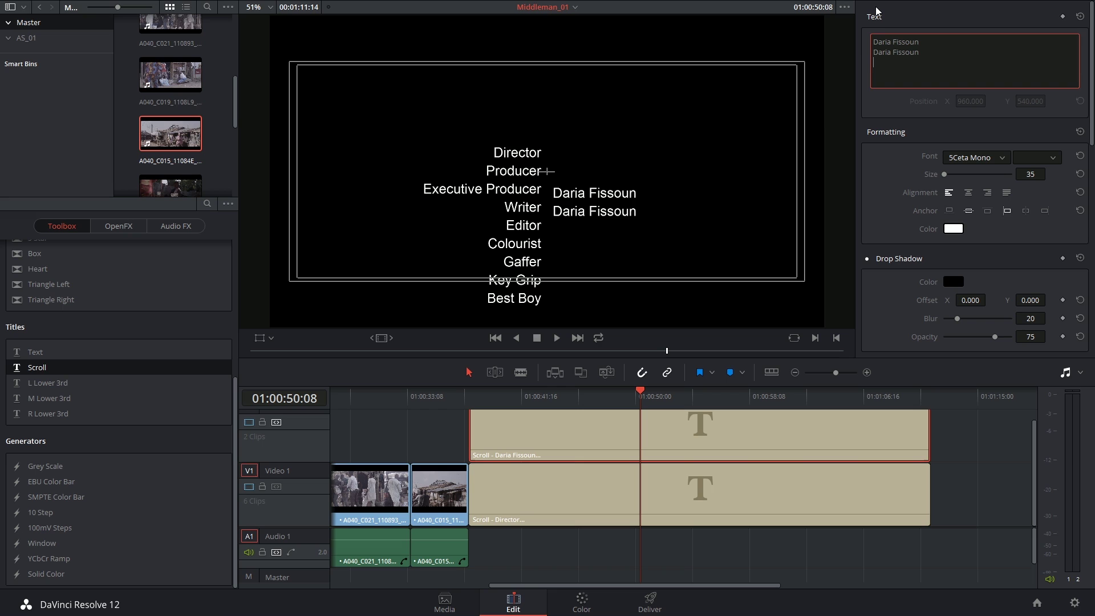
pyautogui.press('Return')
pyautogui.hotkey('ctrl', 'v')
pyautogui.press('Return')
pyautogui.hotkey('ctrl', 'v')
pyautogui.press('Return')
pyautogui.hotkey('ctrl', 'v')
pyautogui.press('Return')
pyautogui.hotkey('ctrl', 'v')
pyautogui.press('Return')
pyautogui.hotkey('ctrl', 'v')
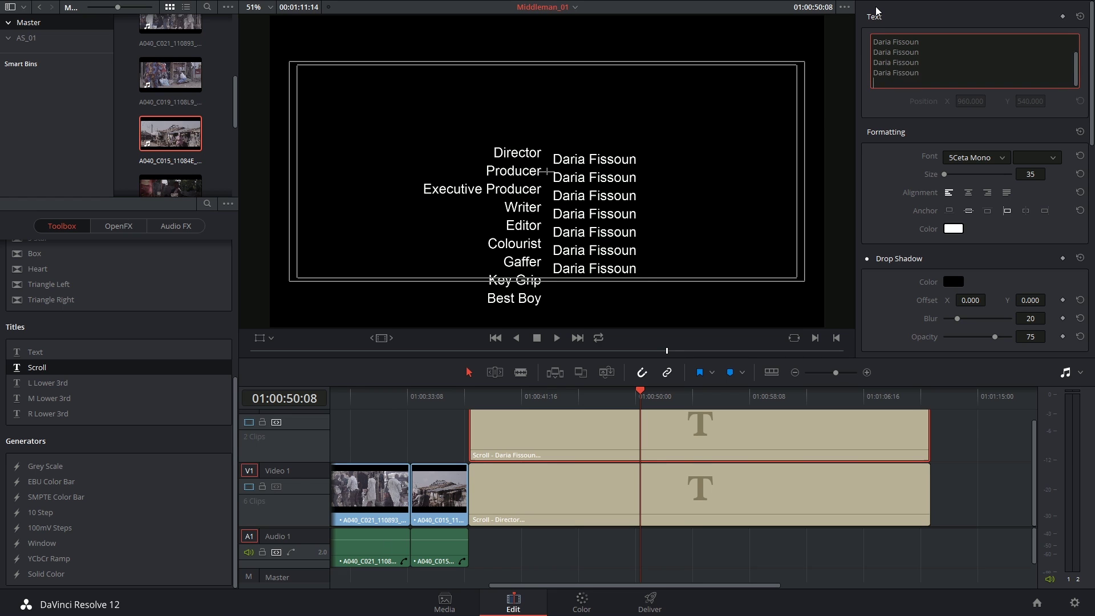
pyautogui.press('Return')
pyautogui.hotkey('ctrl', 'v')
pyautogui.press('Return')
pyautogui.hotkey('ctrl', 'v')
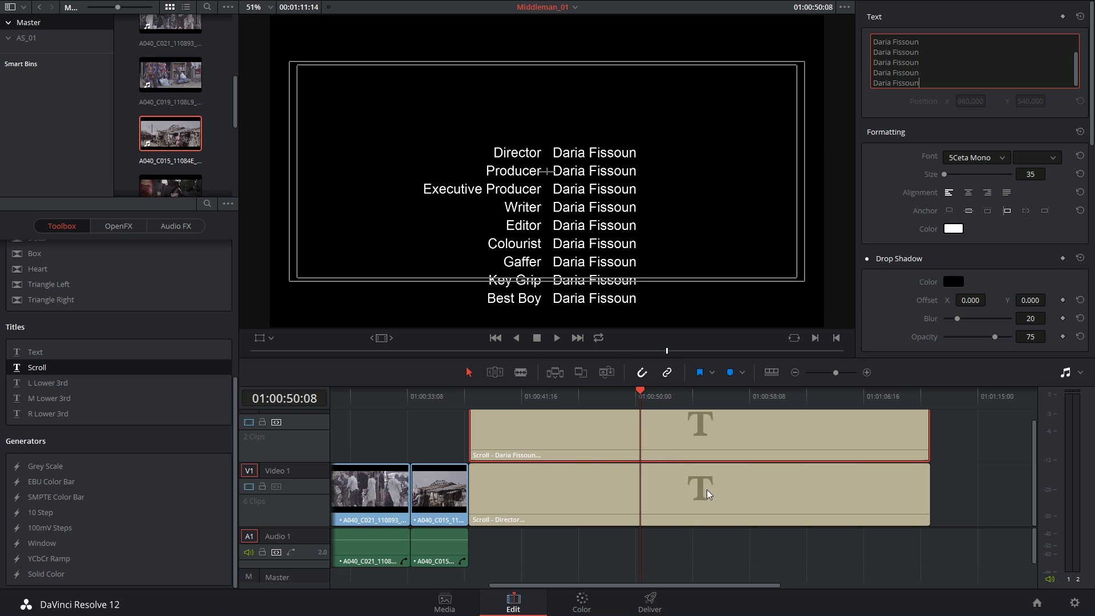
pyautogui.moveTo(613, 396); pyautogui.dragTo(645, 394)
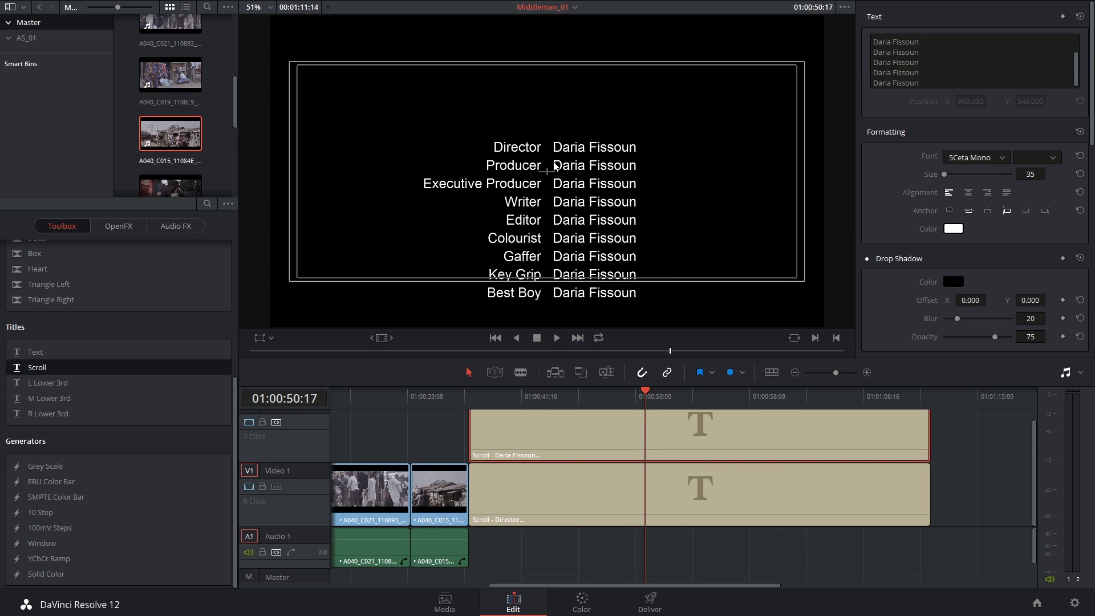
pyautogui.moveTo(497, 394); pyautogui.dragTo(691, 461)
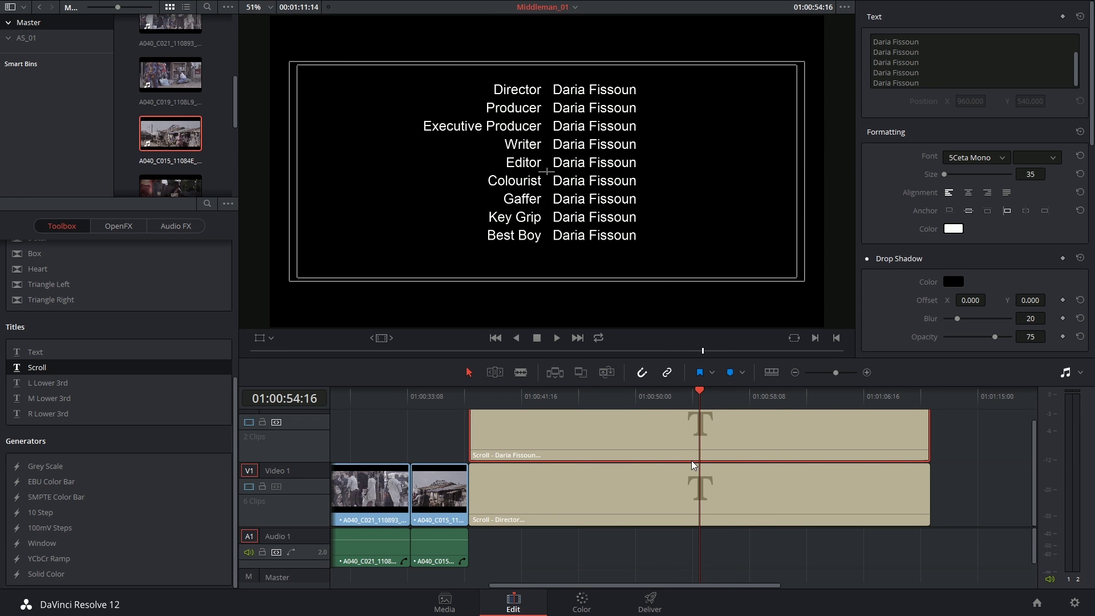